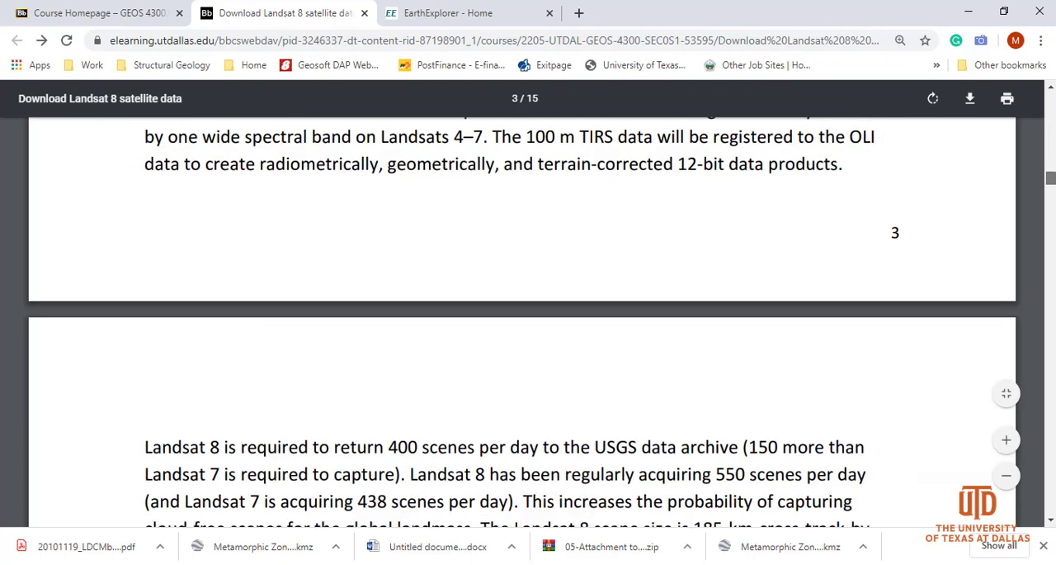
Look over the band transmission chart in the Landsat 8 PDF and the folder of downloaded scene files in File Explorer
scroll(1053, 162, "up", 11)
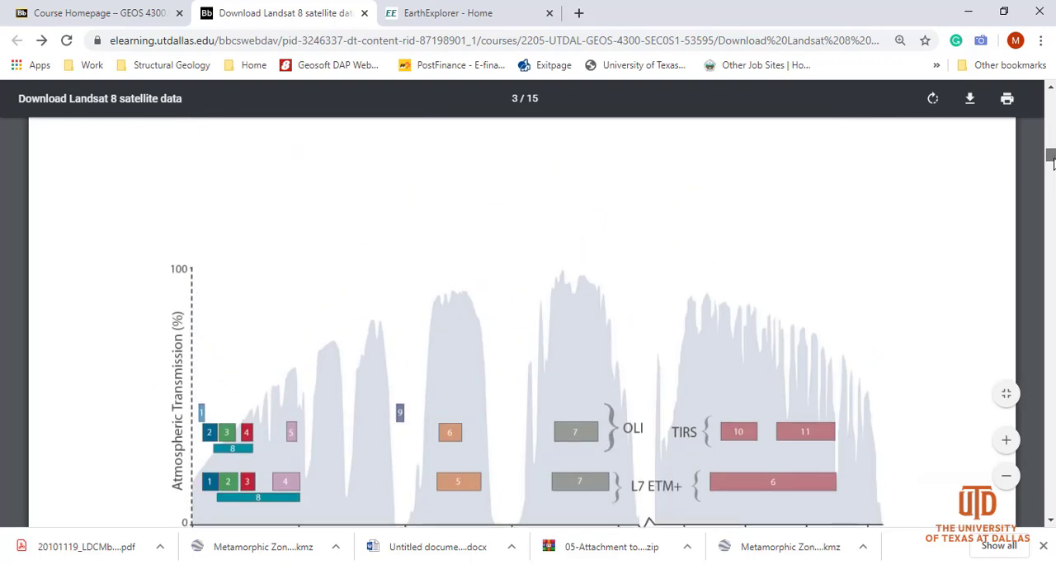
scroll(1053, 162, "down", 2)
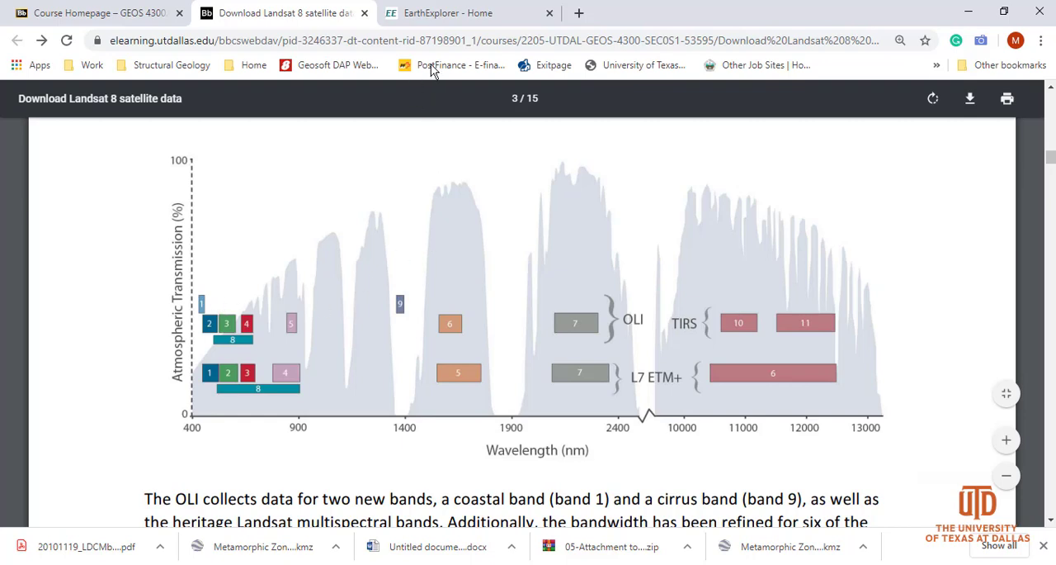
left_click(439, 15)
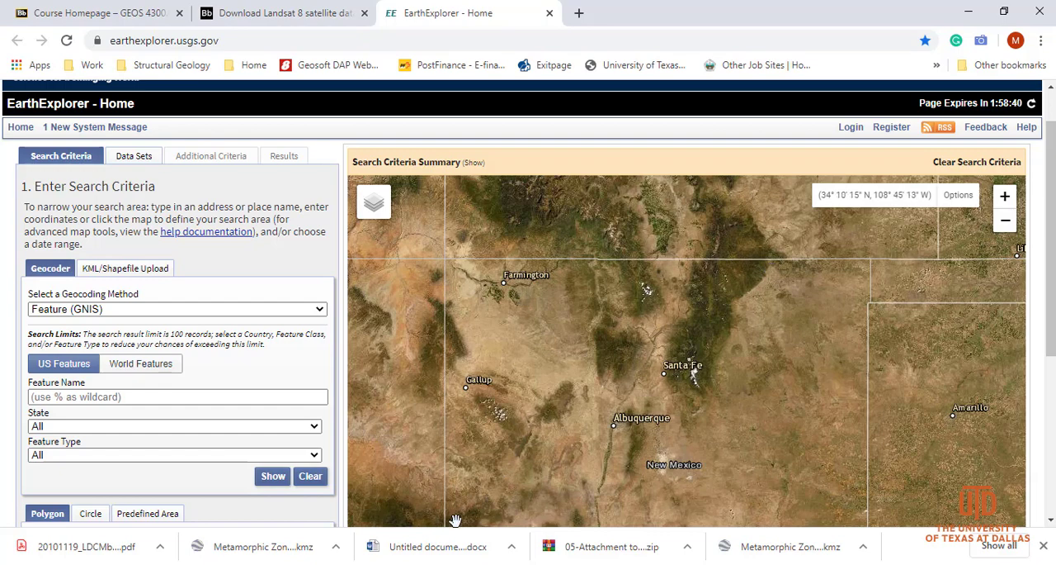
left_click(437, 563)
left_click(551, 524)
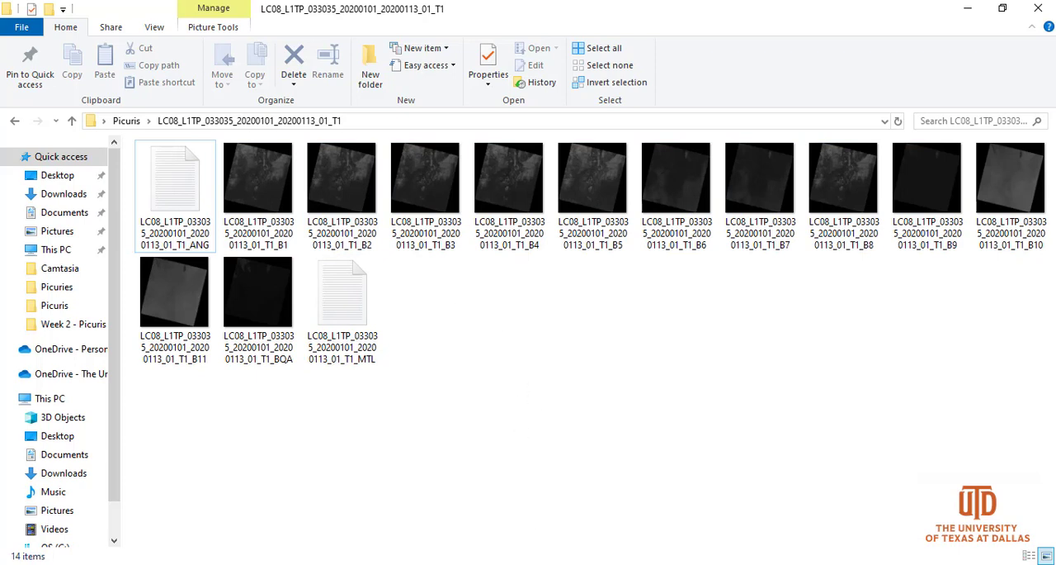
Switch back to the Landsat 8 PDF and examine its atmospheric transmission chart and the table of band wavelengths and resolutions
left_click(494, 563)
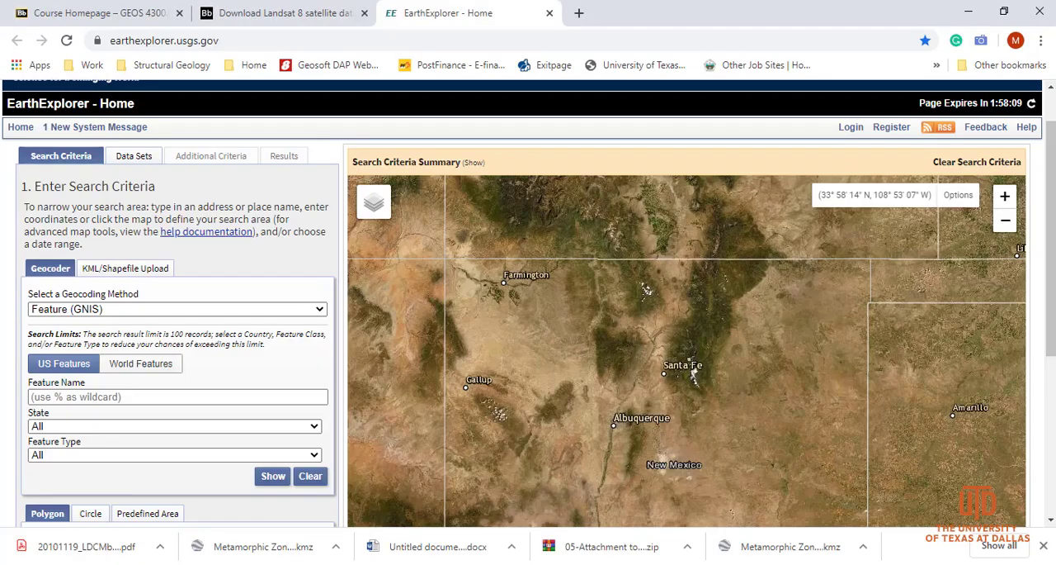
left_click(281, 10)
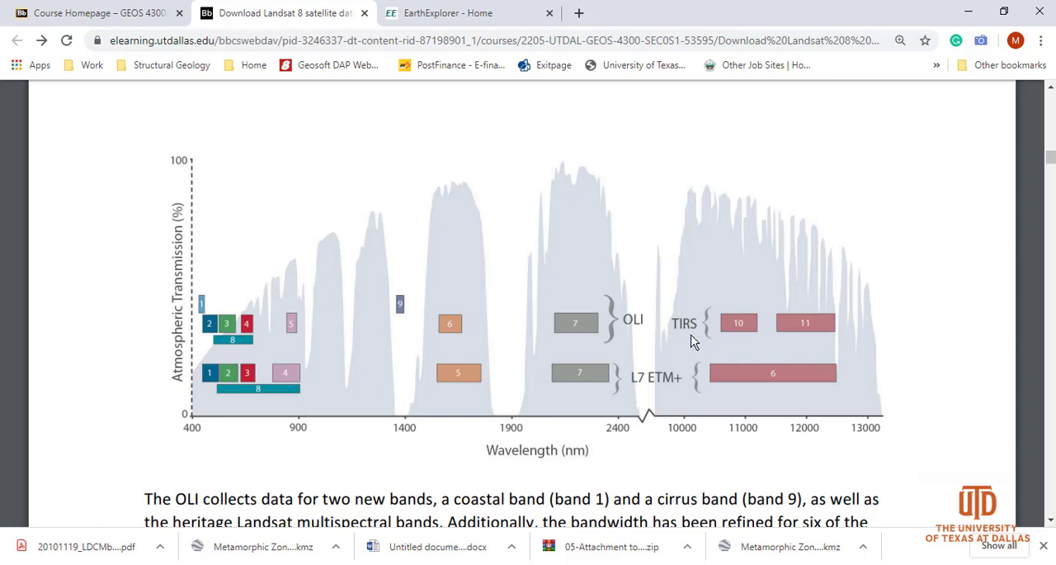
left_click_drag(1051, 156, 1052, 156)
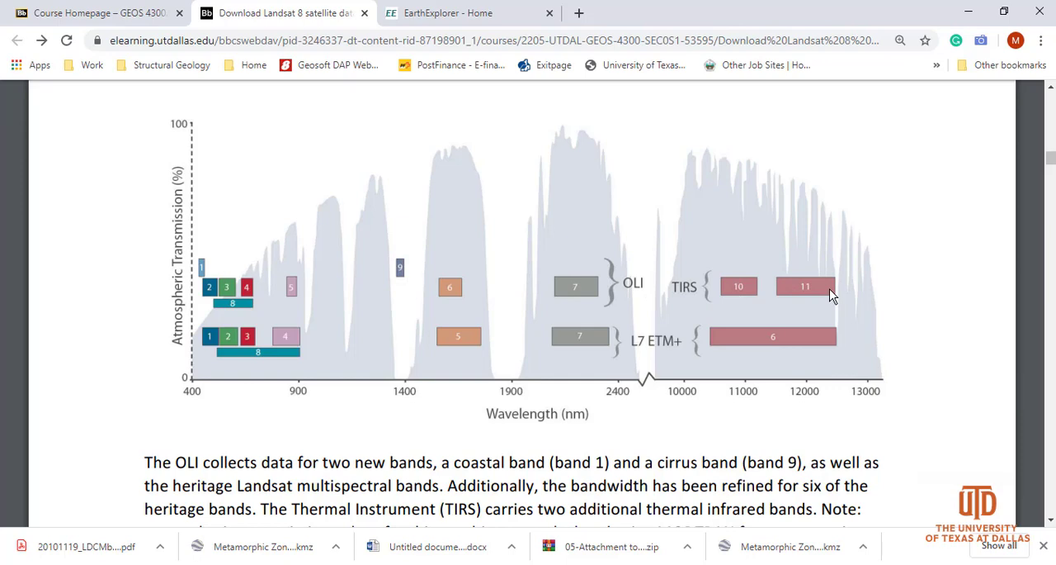
left_click_drag(1049, 156, 1048, 167)
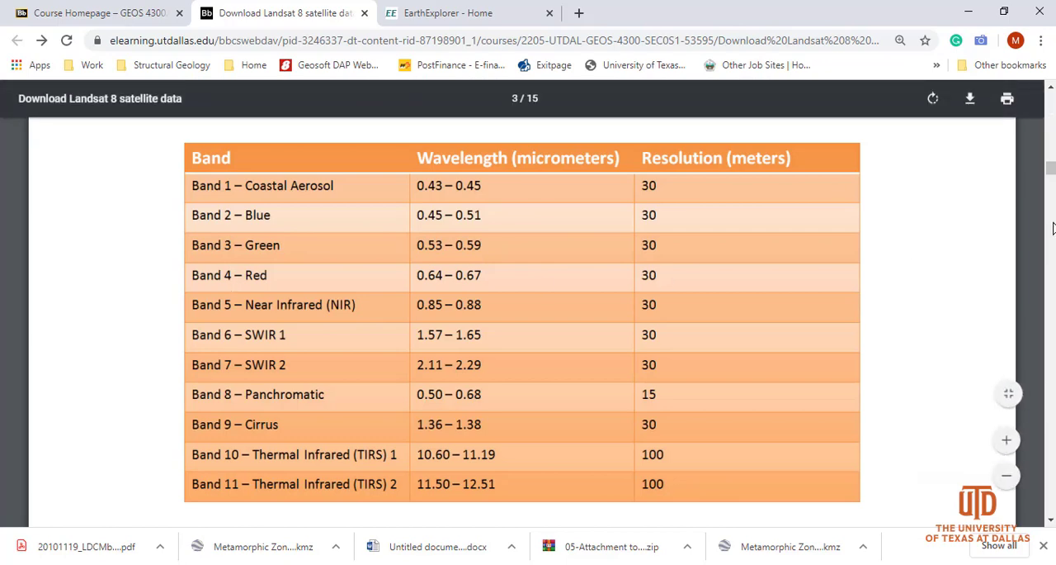
left_click_drag(1053, 174, 1053, 161)
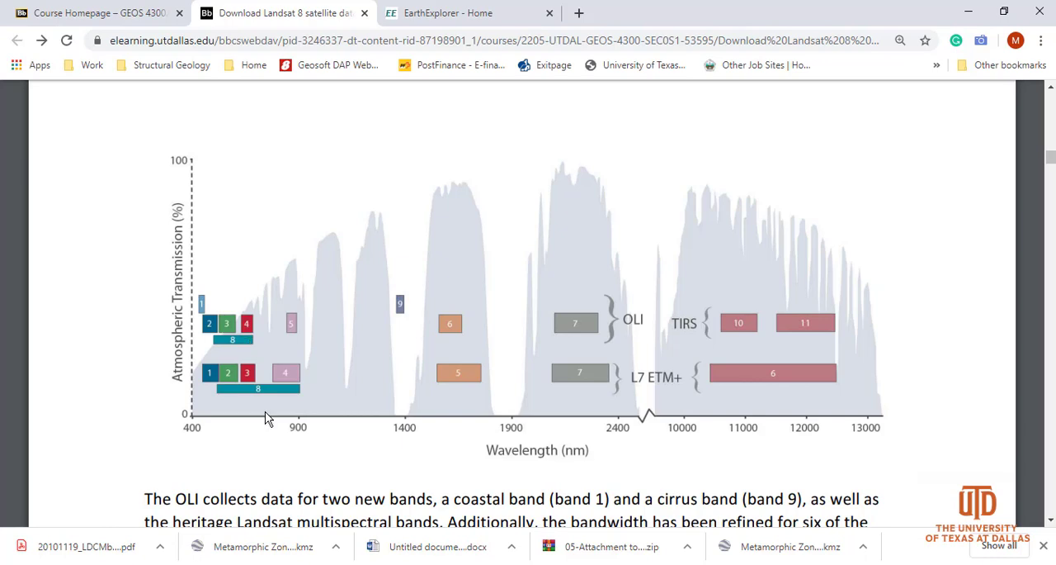
Add the Landsat images B1 through B11 and BQA from the LC08_L1TP_033035_20200101_20200113_01_T1 folder as layers in the open QGIS project
left_click(588, 527)
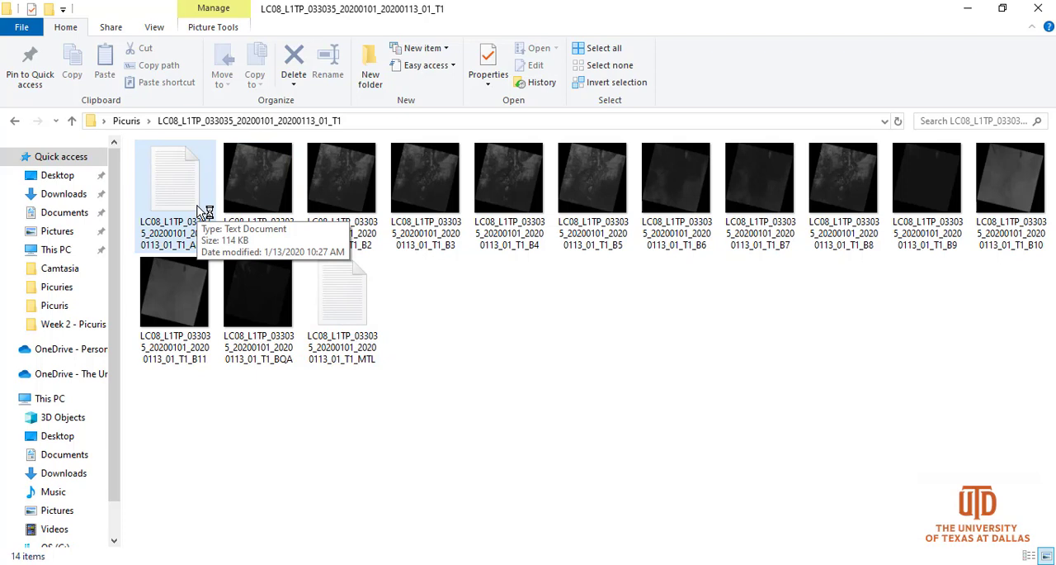
left_click(264, 199)
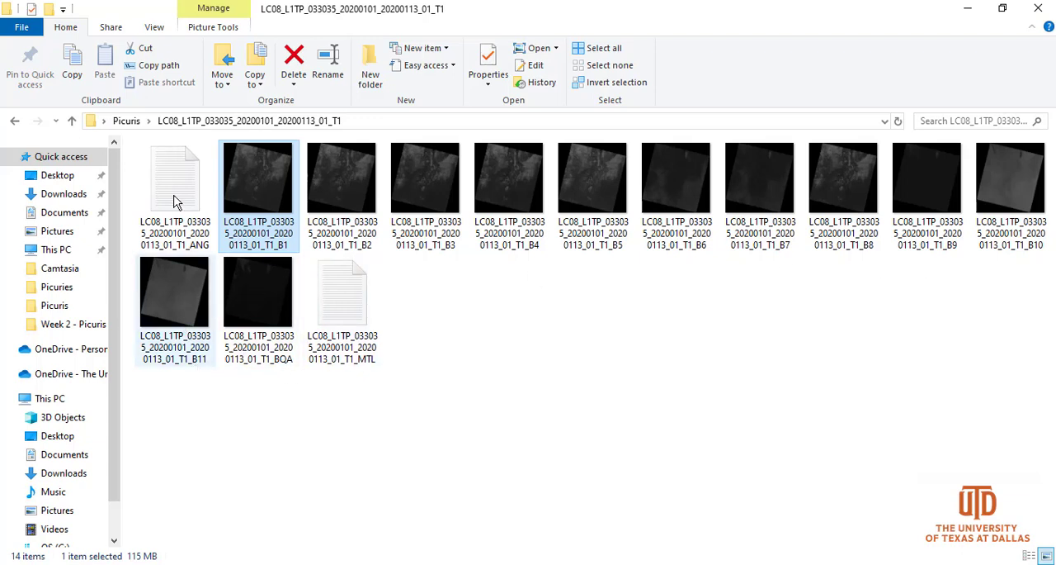
mouse_move(242, 308)
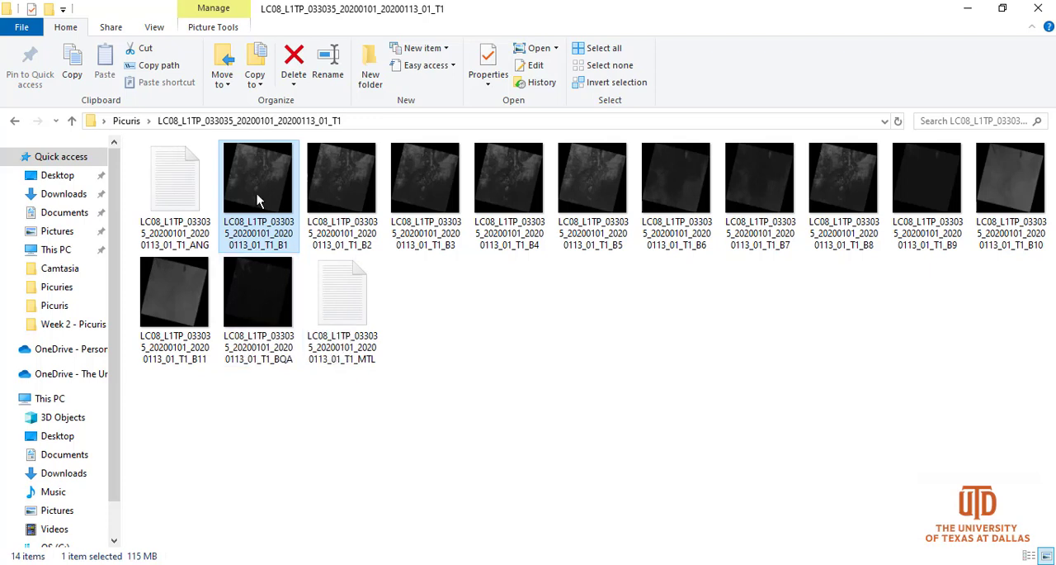
mouse_move(258, 200)
left_click(269, 301, "shift")
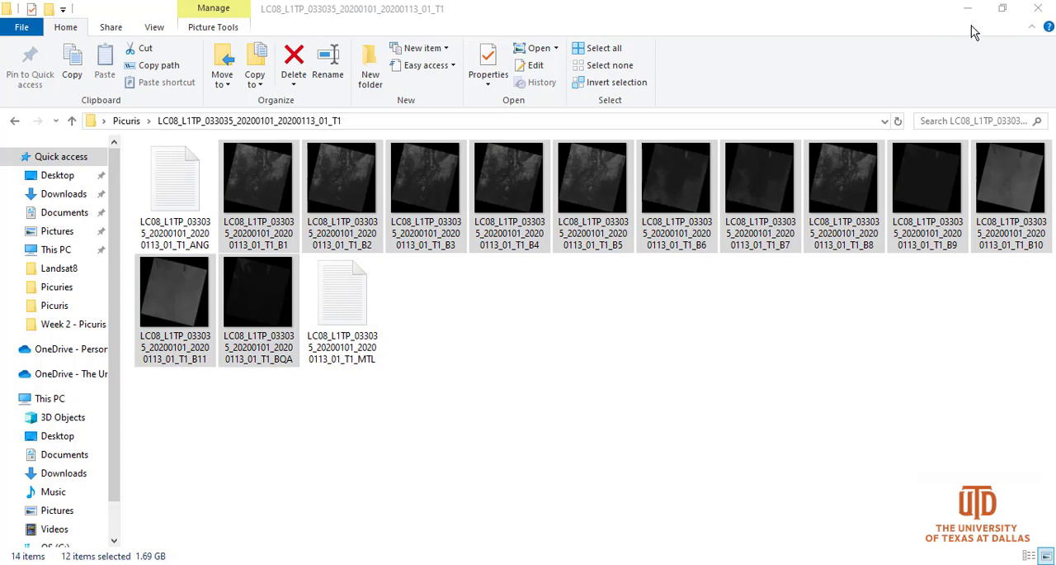
left_click(1001, 9)
left_click_drag(440, 310, 124, 373)
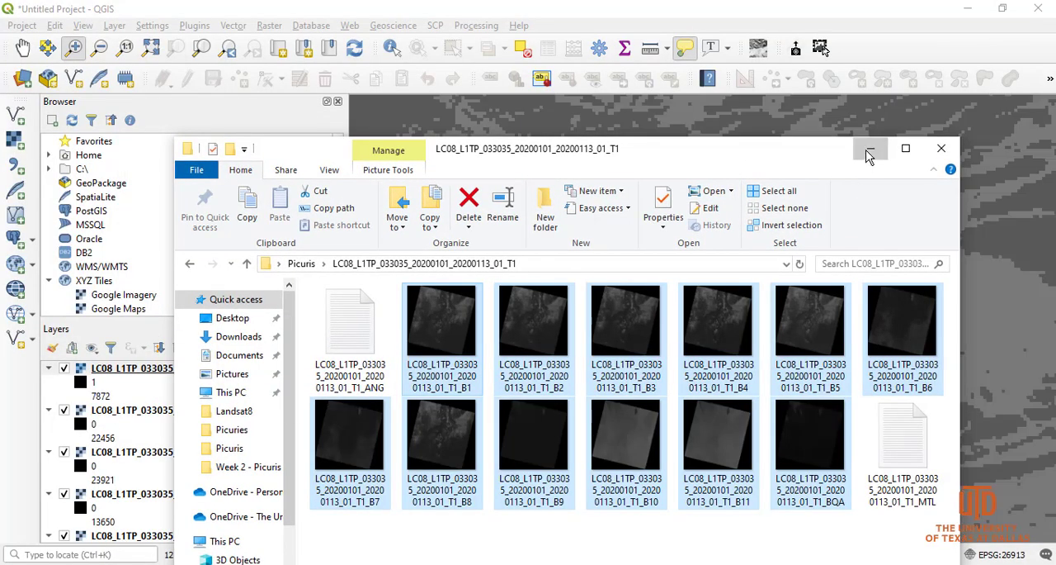
left_click(871, 149)
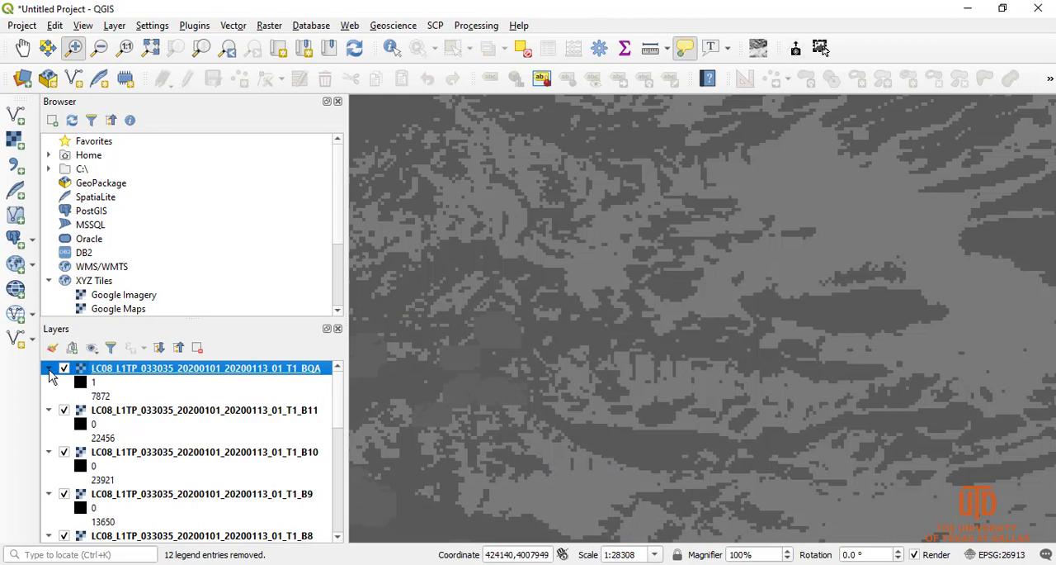
Hide all layers and collapse the legends of all the Landsat layers from BQA down to B1
left_click(92, 348)
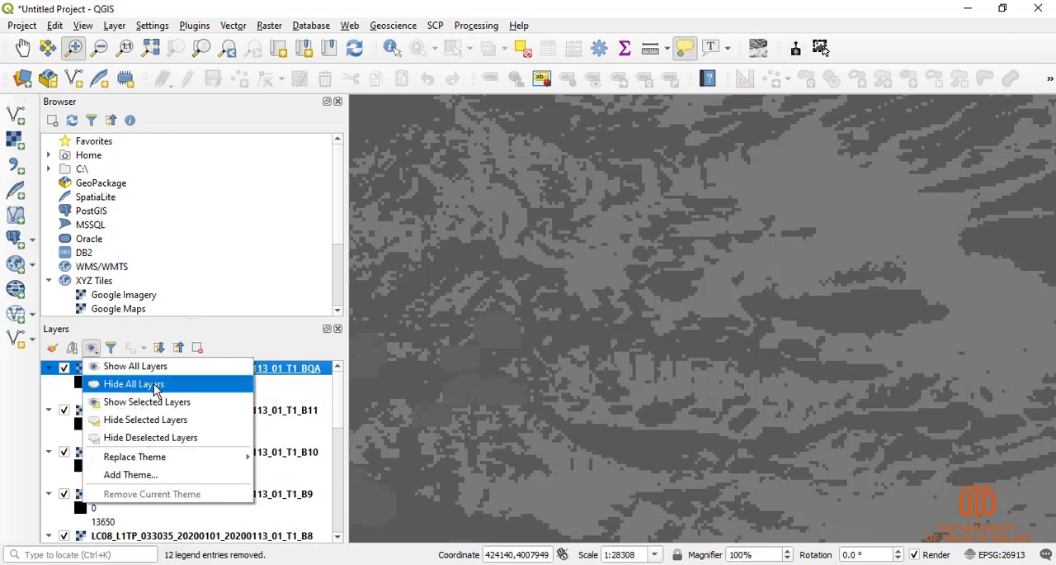
left_click(156, 388)
left_click(48, 368)
left_click(47, 382)
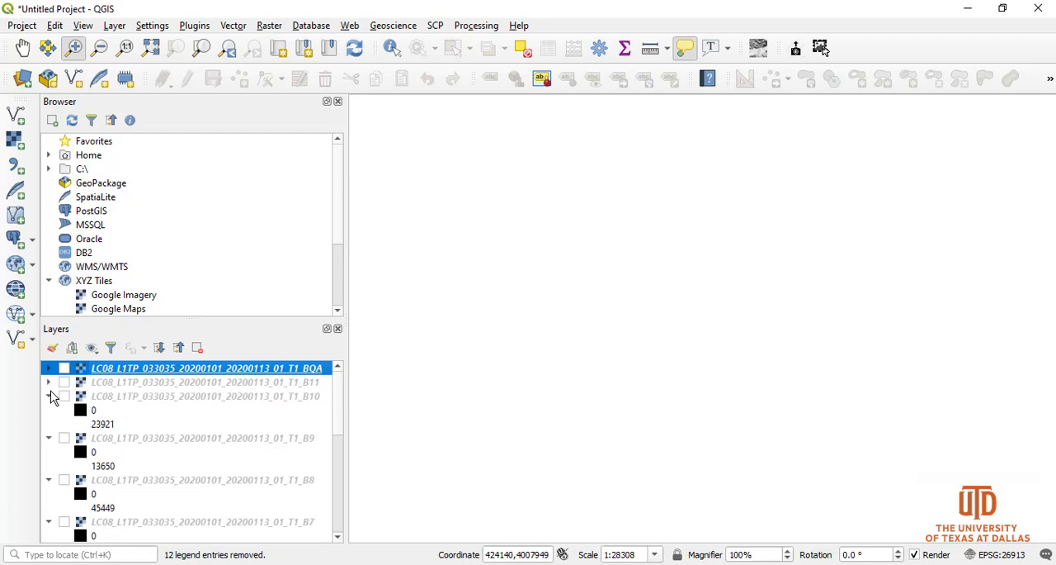
left_click(48, 396)
left_click(48, 410)
left_click(48, 424)
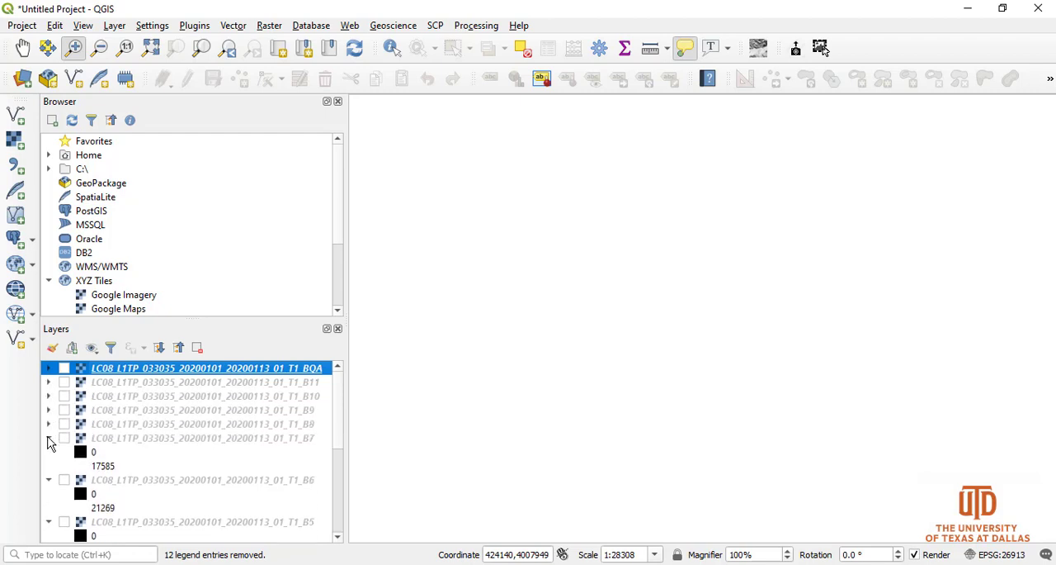
left_click(48, 438)
left_click(48, 452)
left_click(47, 466)
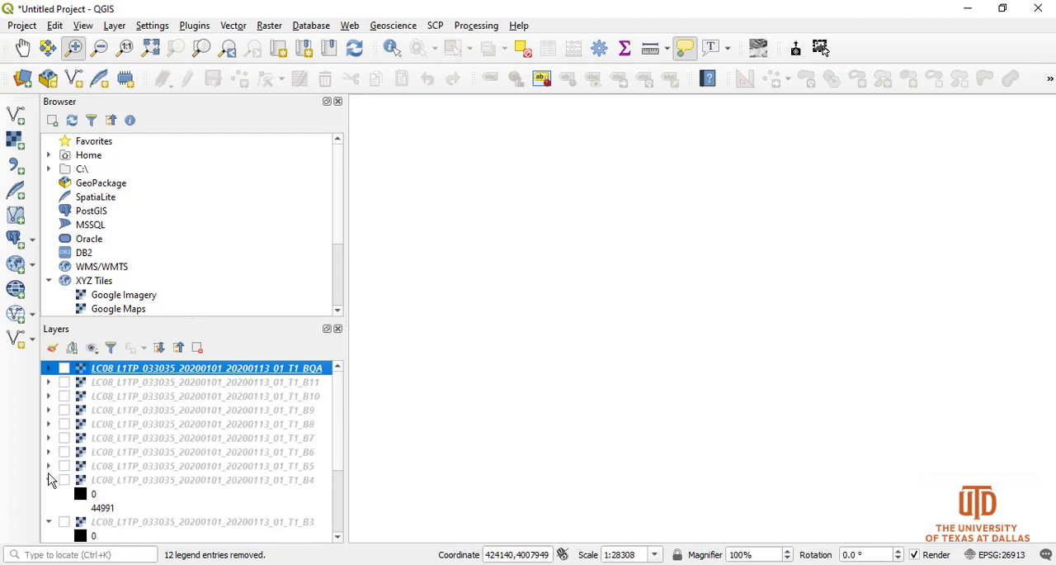
left_click(48, 479)
left_click(48, 494)
left_click(48, 508)
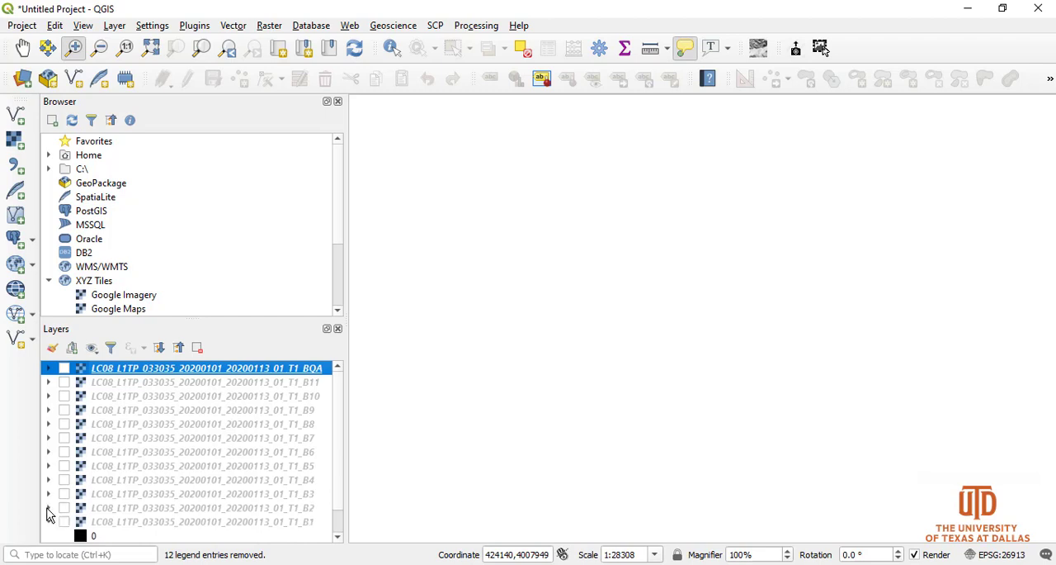
left_click(48, 522)
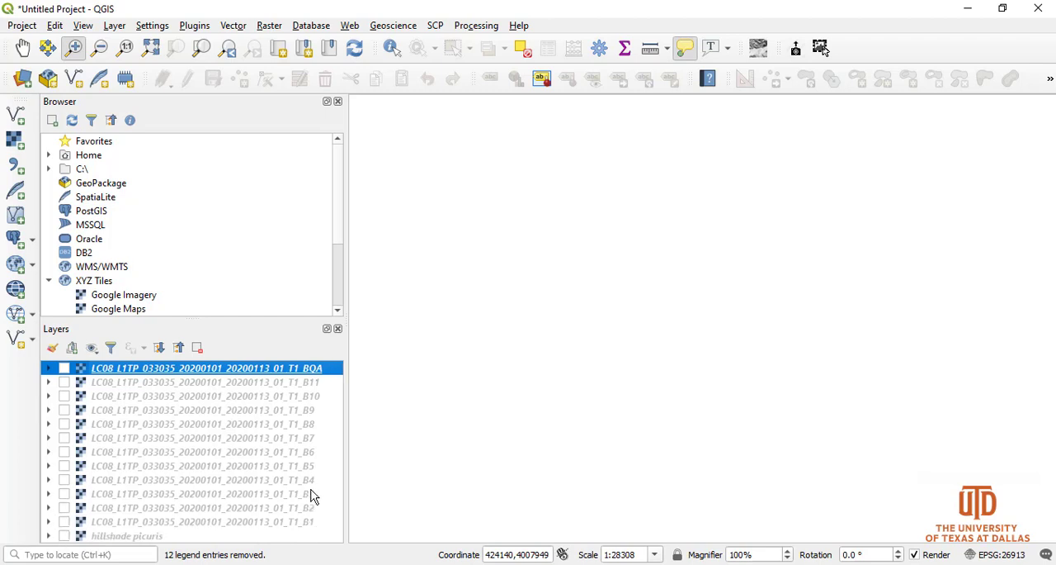
Make the hillshade picuris layer and the Landsat B1 layer visible on the map
left_click(64, 535)
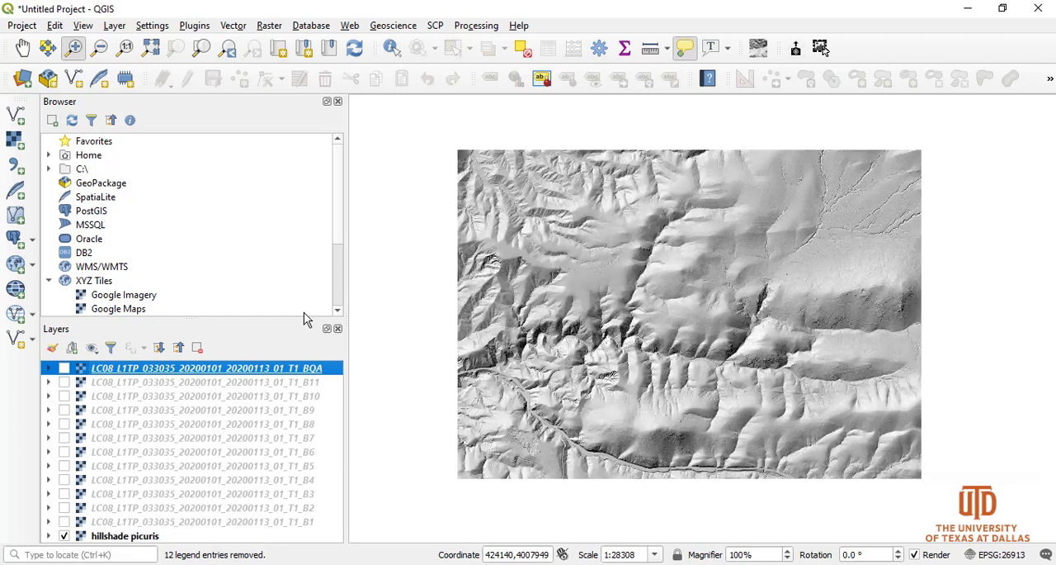
left_click(65, 522)
left_click(113, 522)
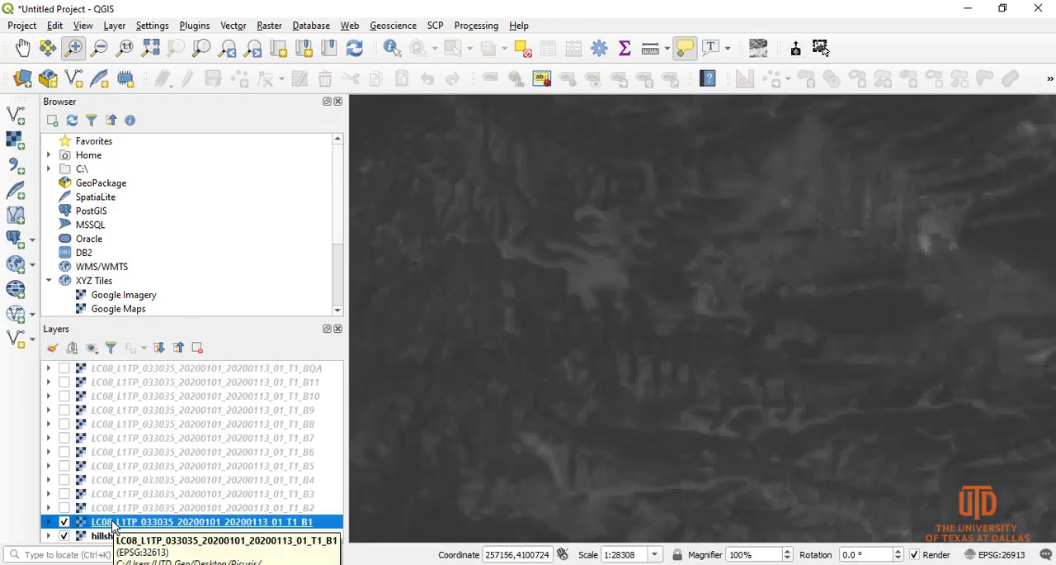
right_click(114, 522)
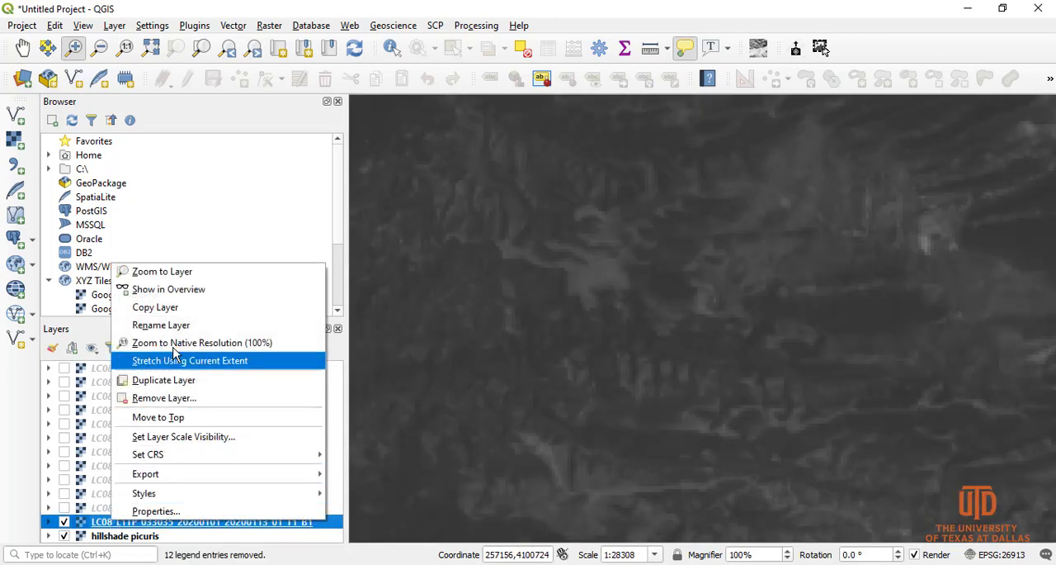
left_click(159, 274)
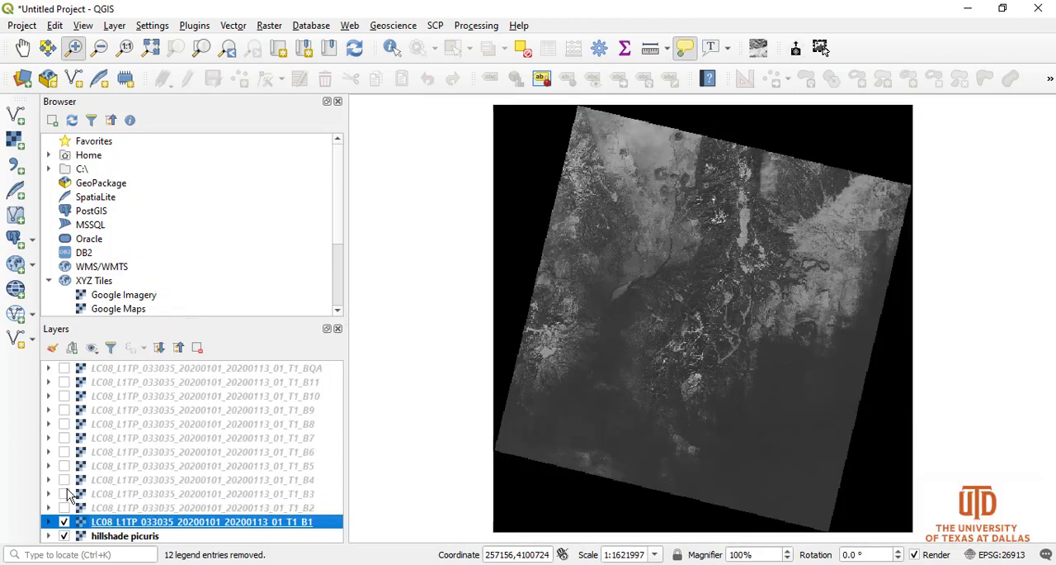
Move the hillshade picuris layer above all the Landsat layers and hide the B1 layer
left_click(123, 537)
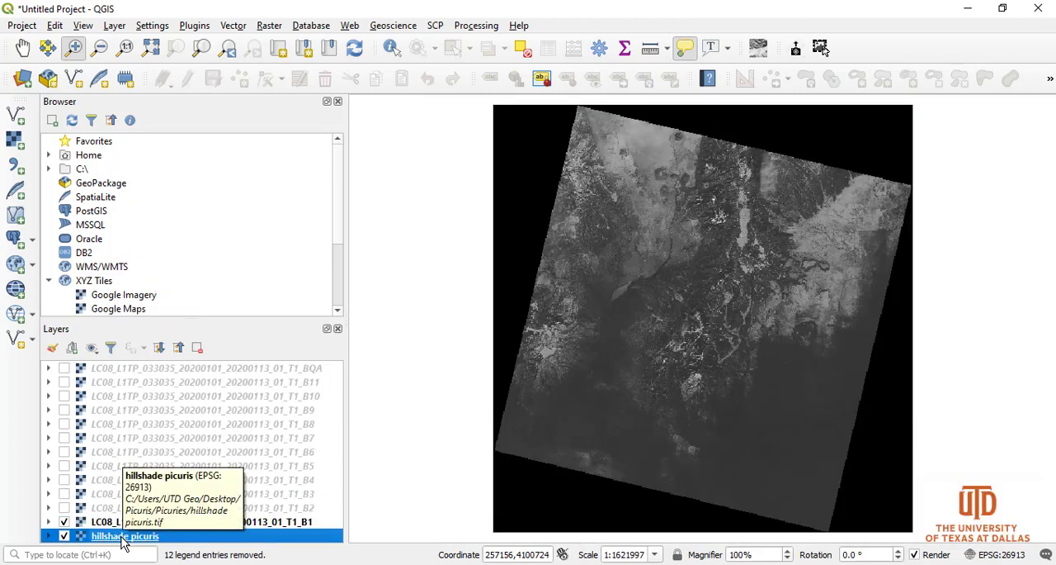
left_click_drag(122, 537, 139, 366)
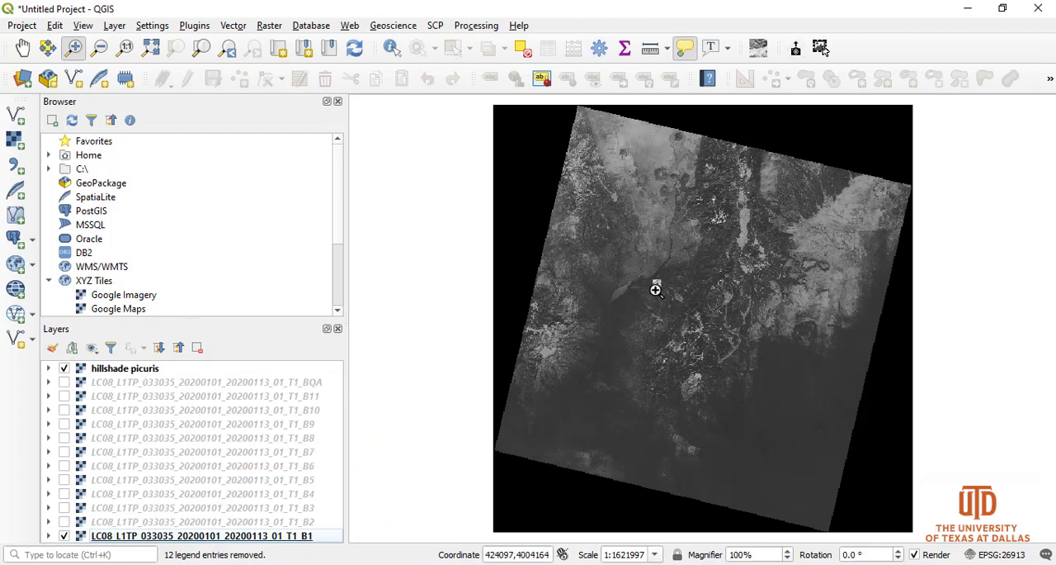
left_click_drag(644, 265, 672, 294)
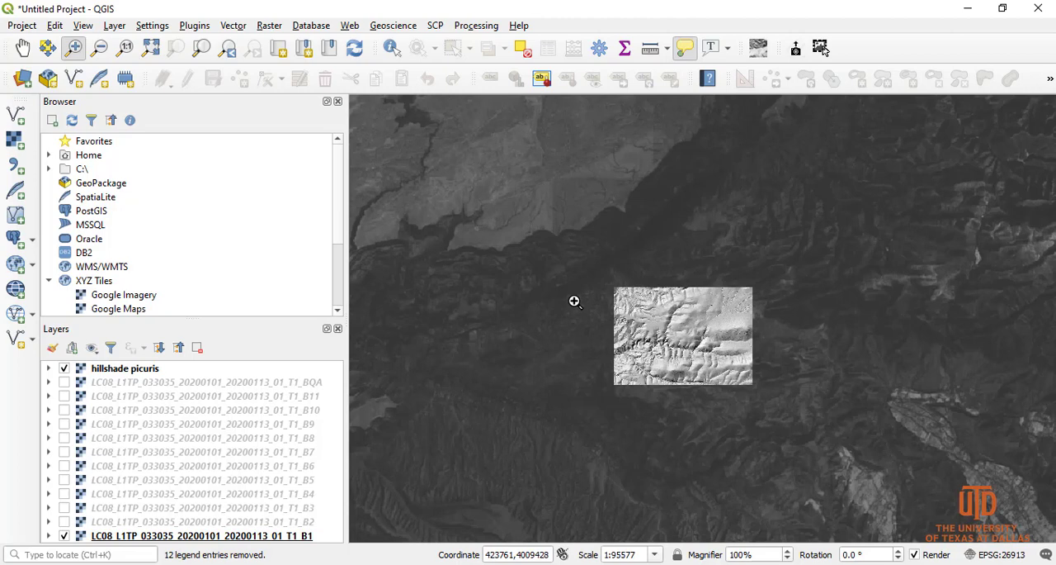
left_click_drag(609, 285, 759, 396)
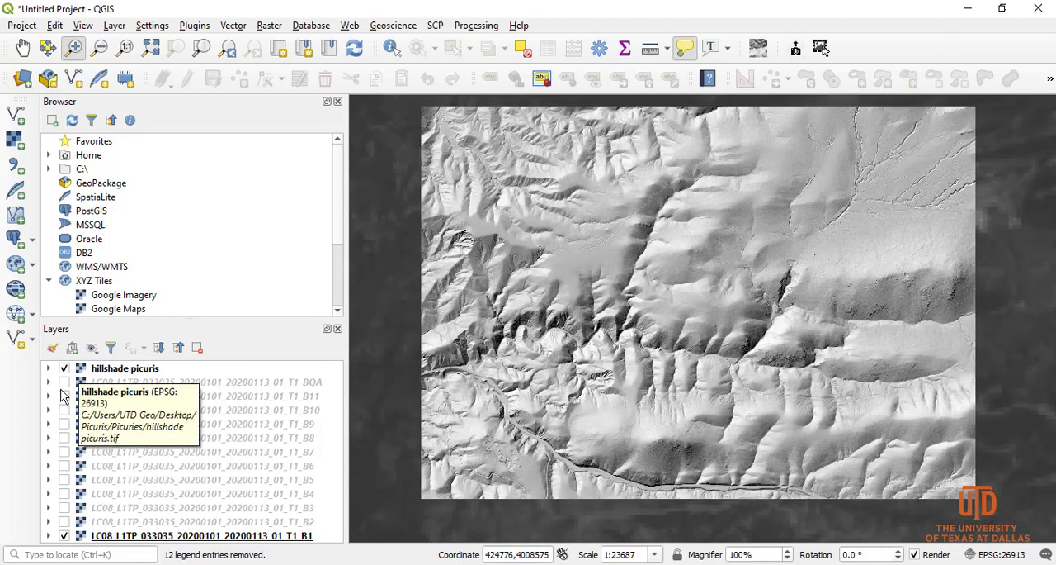
left_click(63, 536)
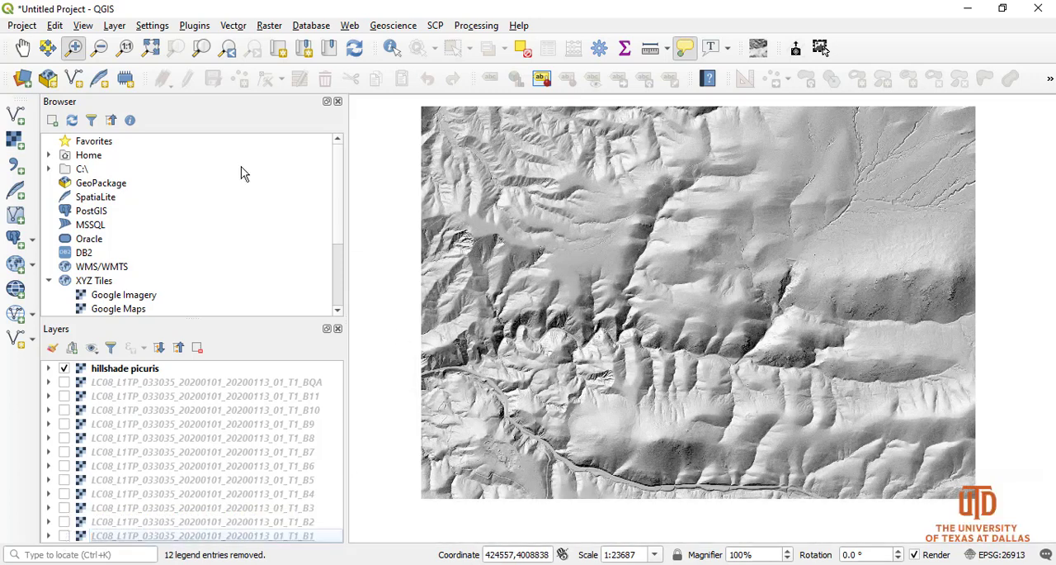
Start Clip Raster by Extent with LC08_L1TP_033035_20200101_20200113_01_T1_B1 as the input layer
left_click(270, 29)
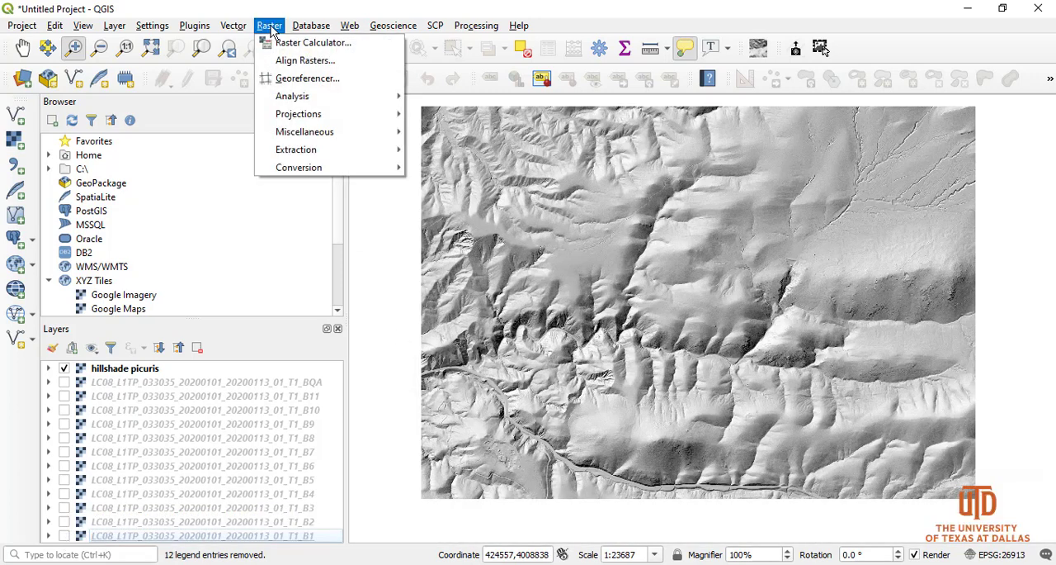
mouse_move(344, 153)
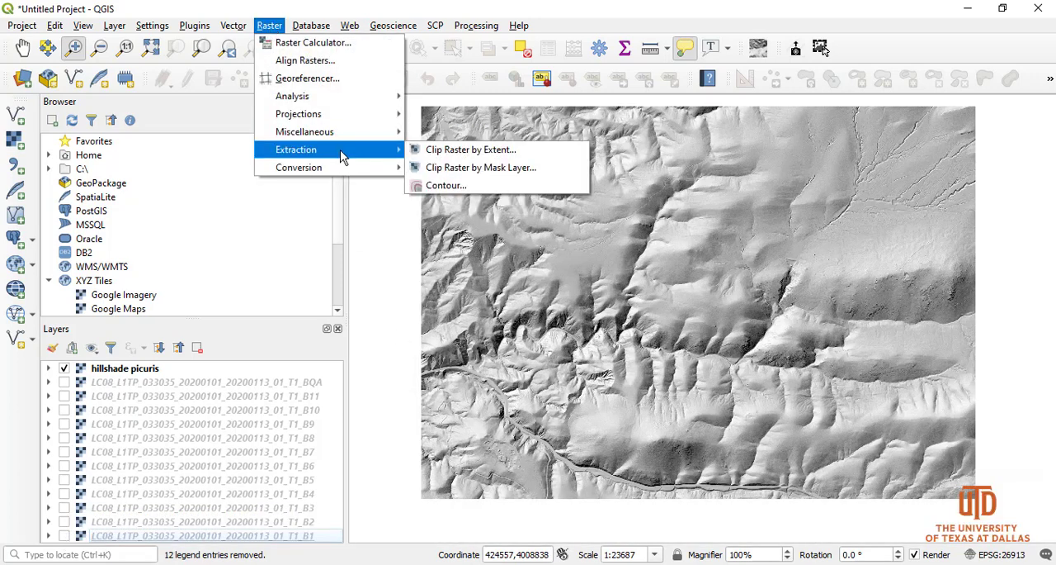
left_click(486, 155)
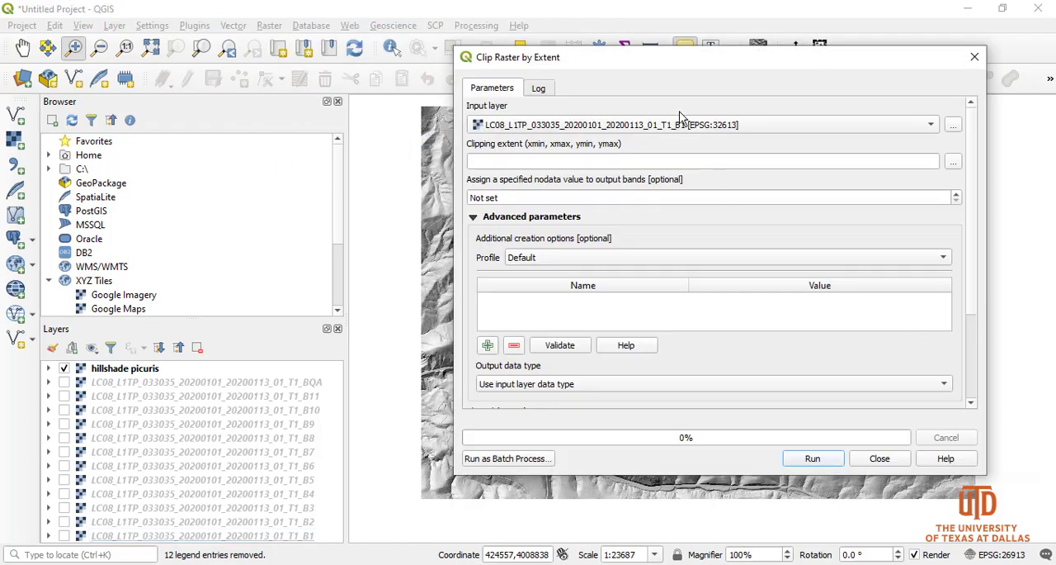
left_click(707, 123)
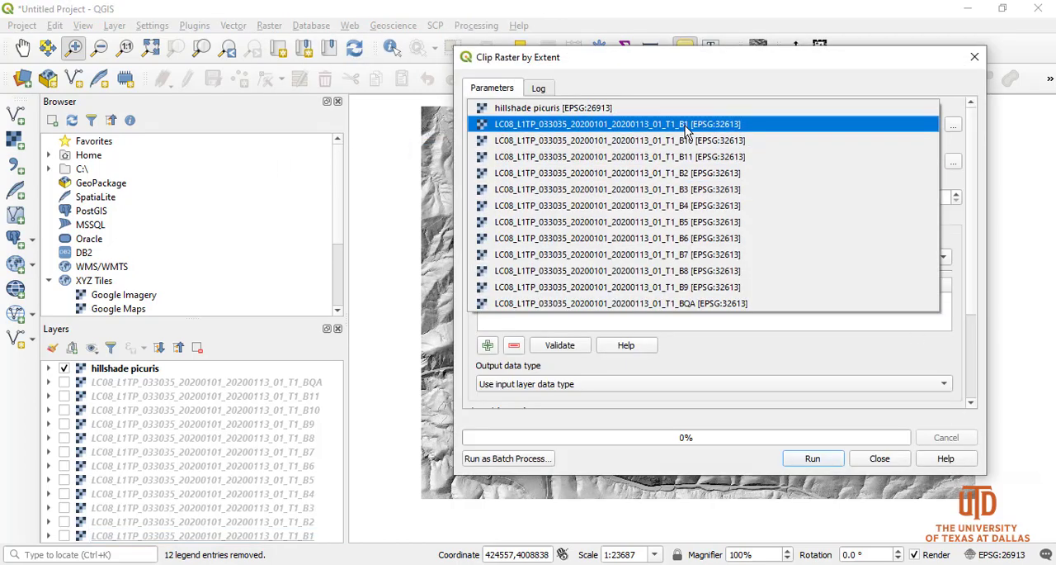
left_click(685, 125)
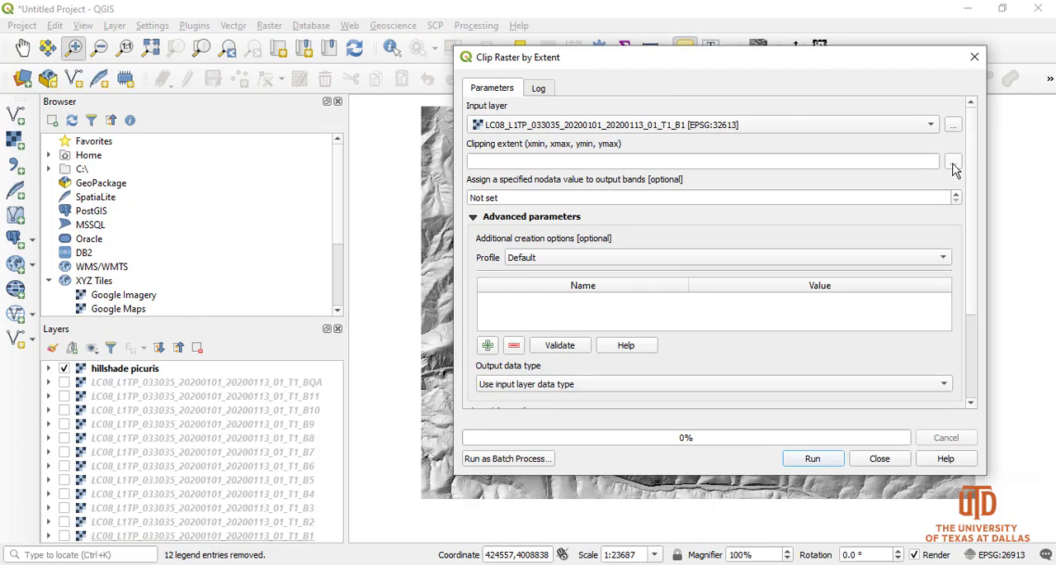
Set the clipping extent for band B1 to the extent of the hillshade picuris layer
left_click(953, 164)
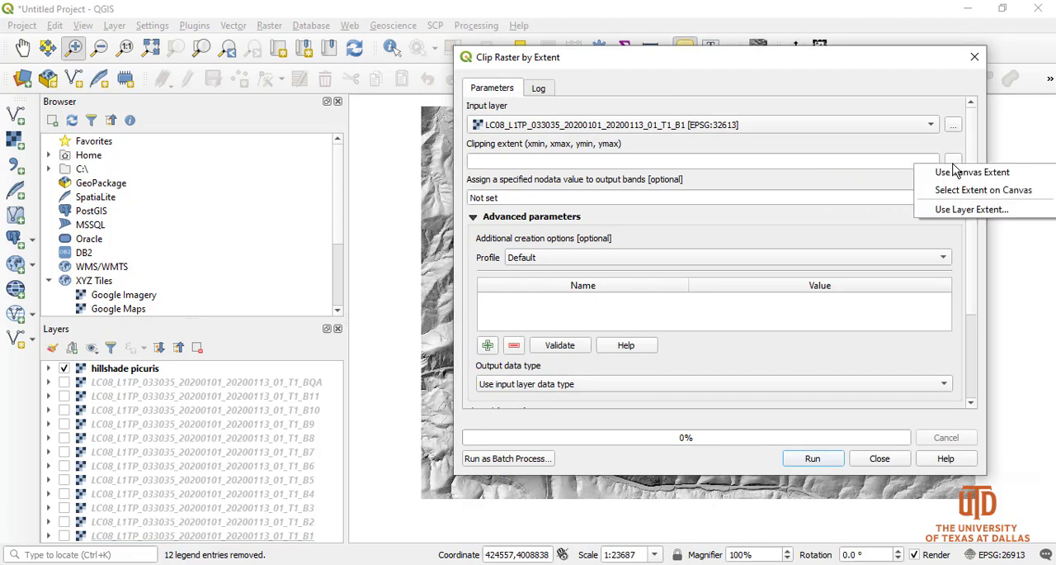
left_click(984, 212)
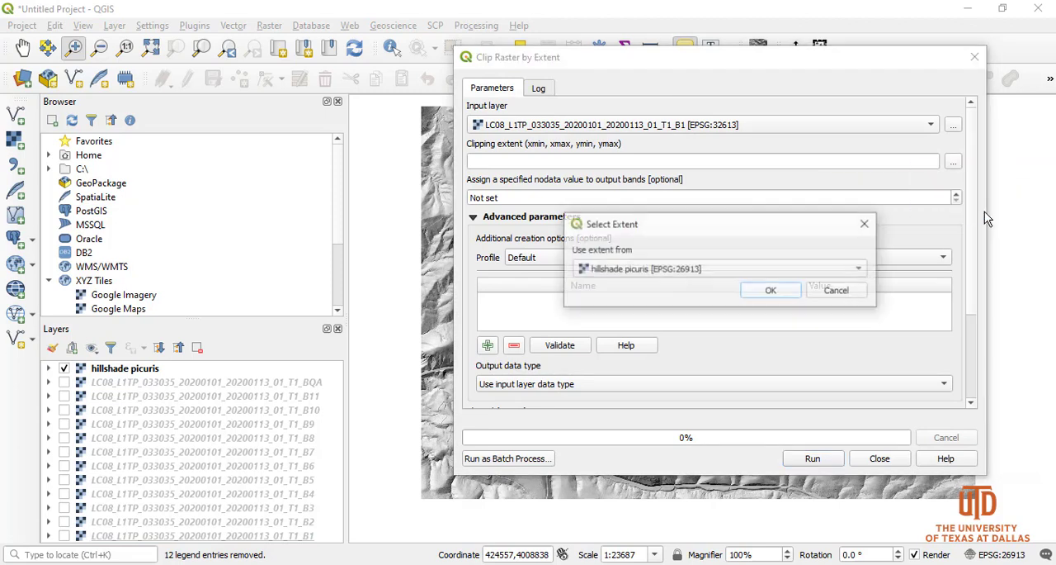
left_click(619, 272)
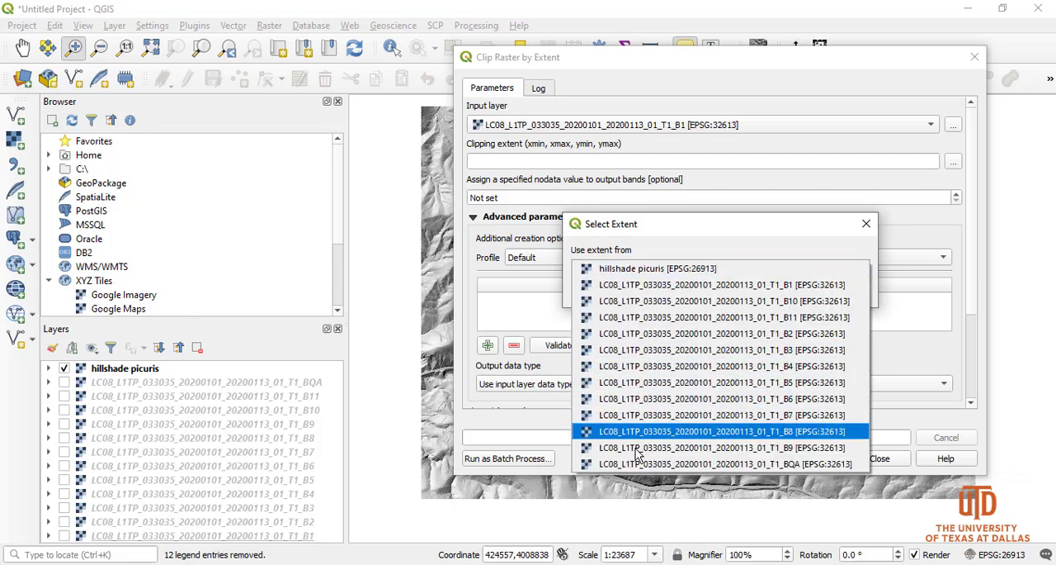
left_click(622, 272)
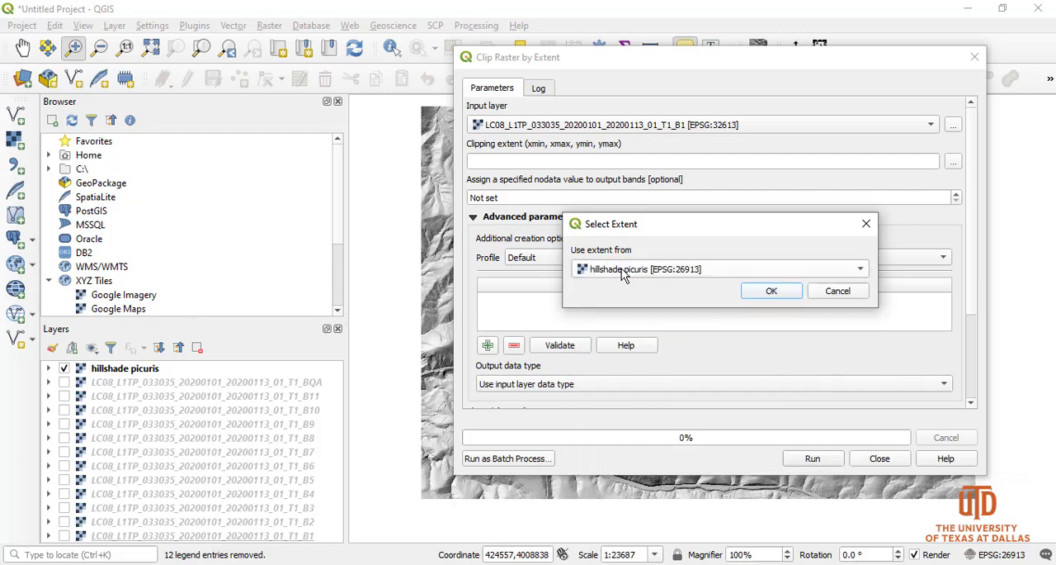
left_click(754, 291)
Save the clipped output as B1 in the Landsat8 folder and run the clip
scroll(972, 211, "down", 3)
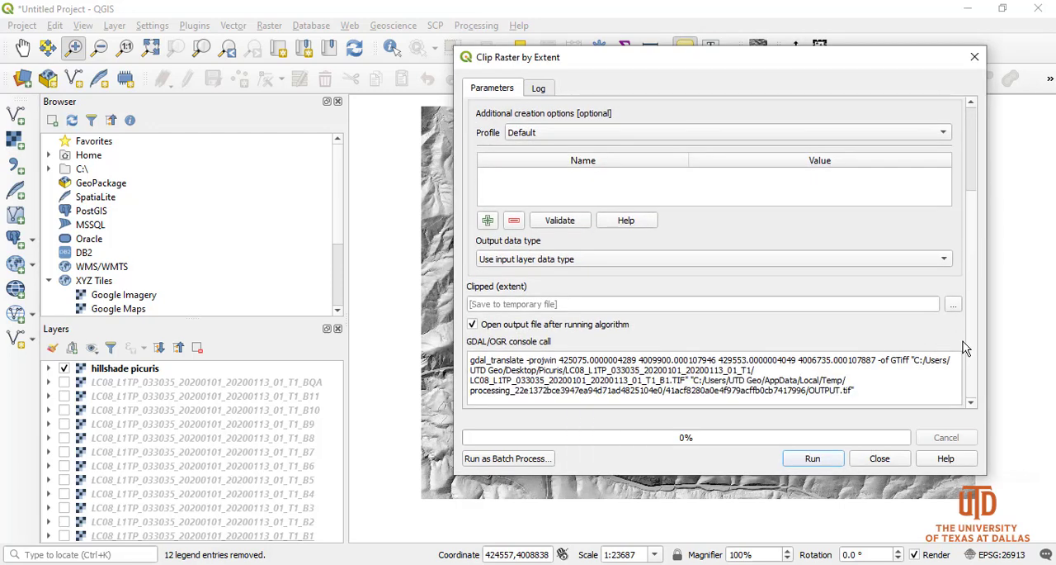
left_click(953, 305)
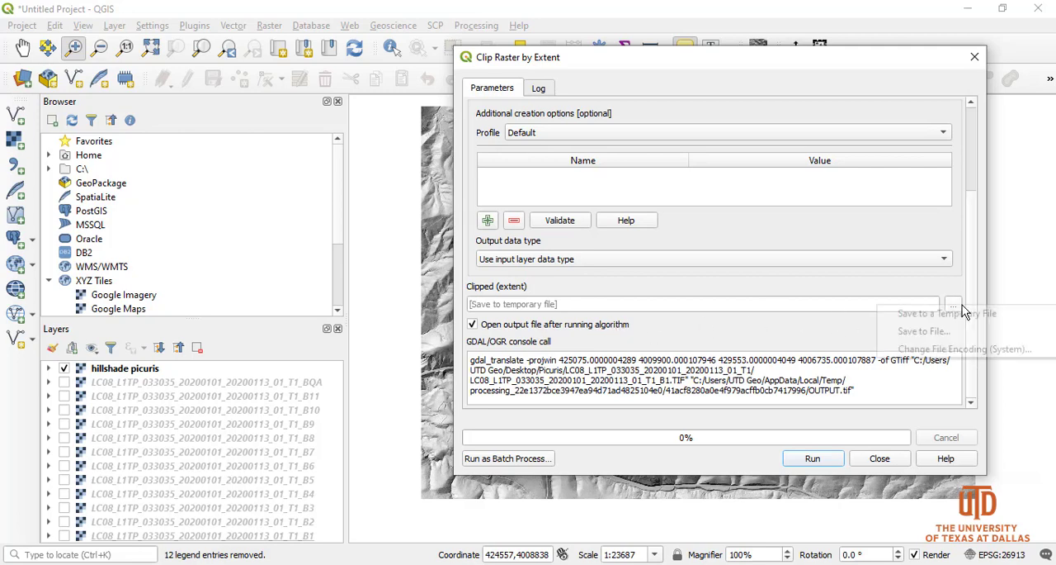
left_click(908, 330)
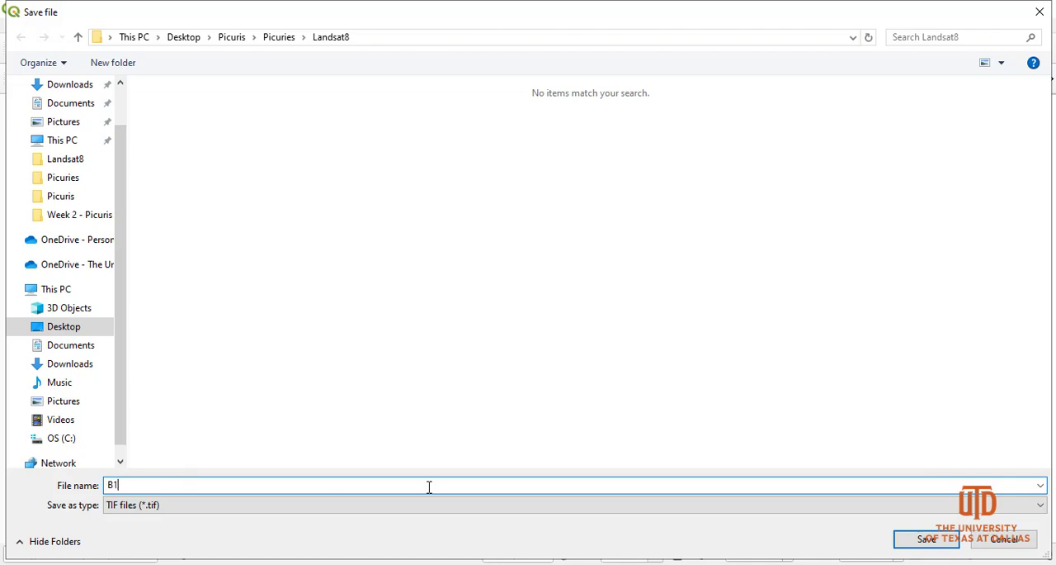
left_click(916, 538)
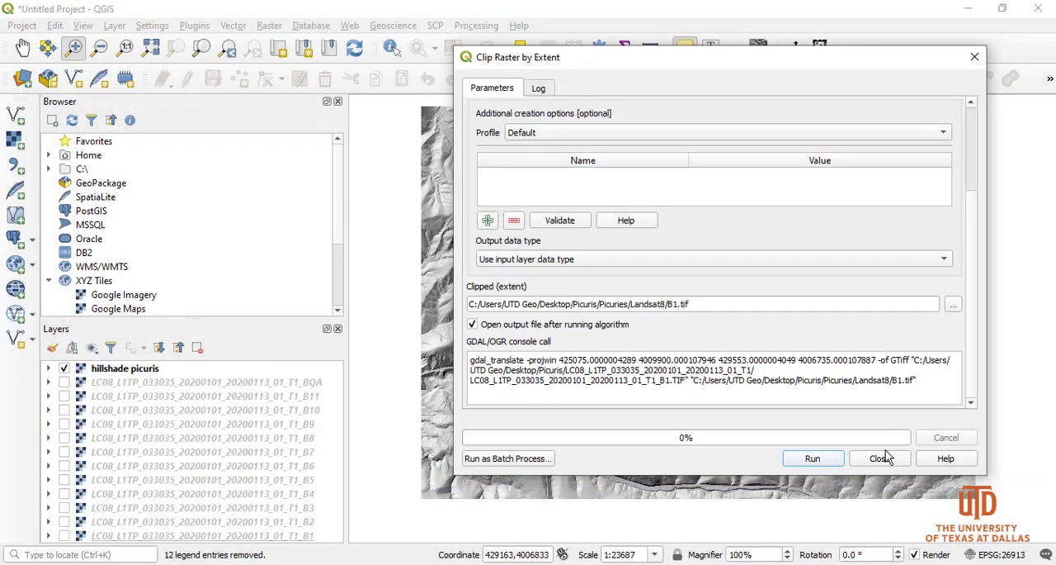
left_click(810, 462)
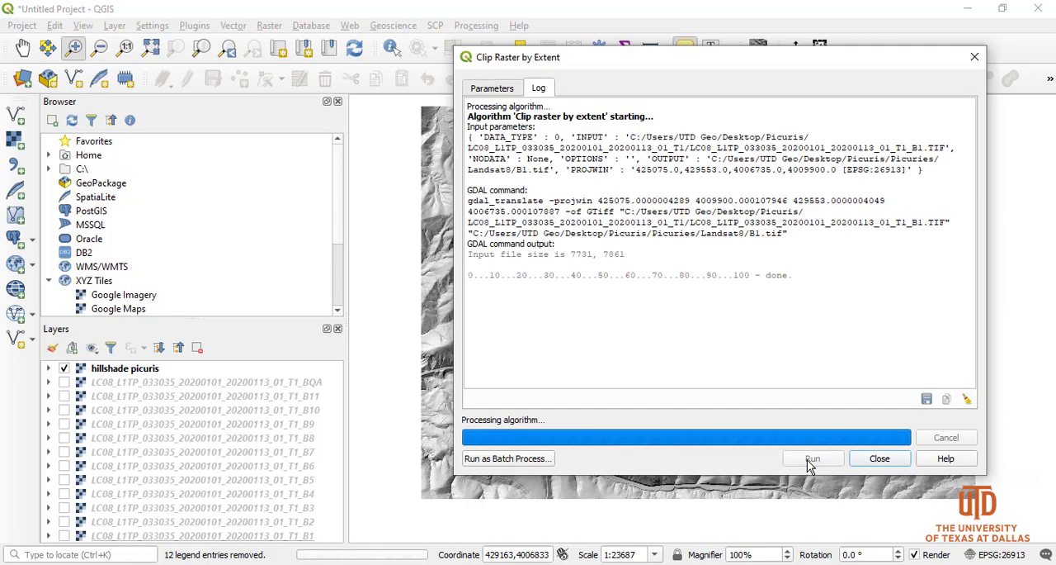
left_click(878, 459)
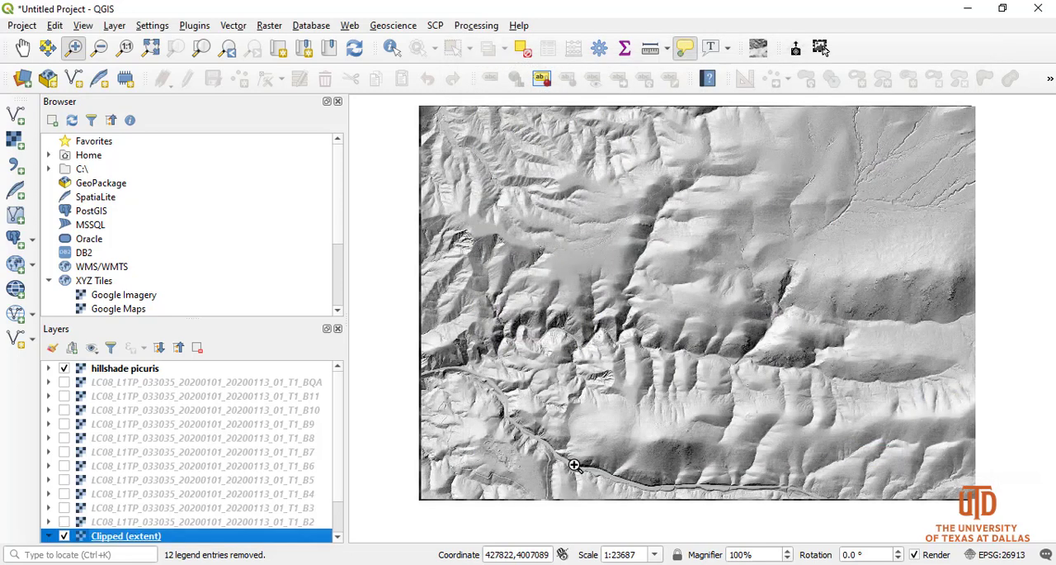
Hide the hillshade picuris layer briefly to inspect the clipped B1 raster beneath it, and show it again
left_click(64, 368)
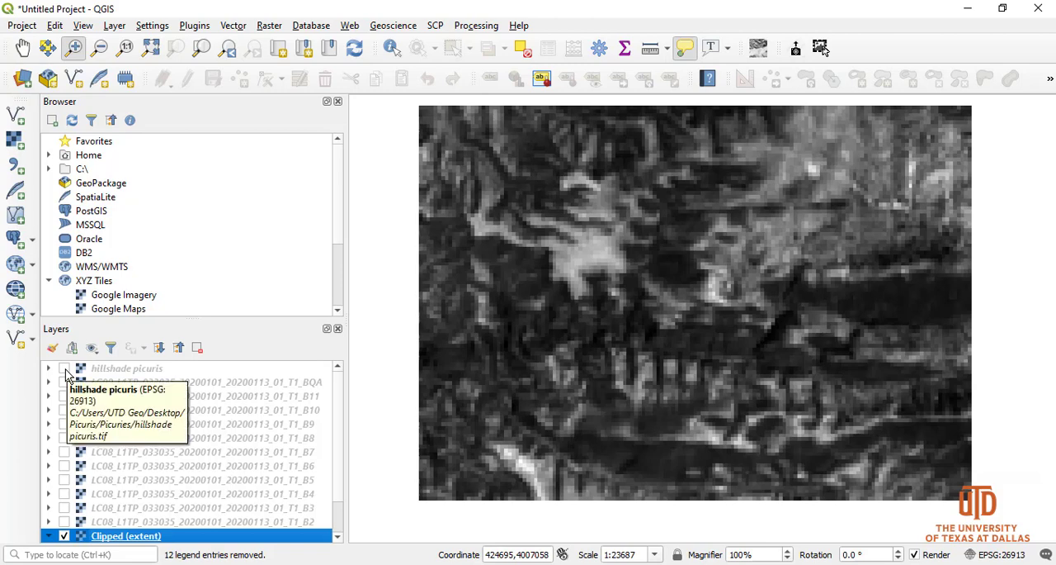
left_click(64, 368)
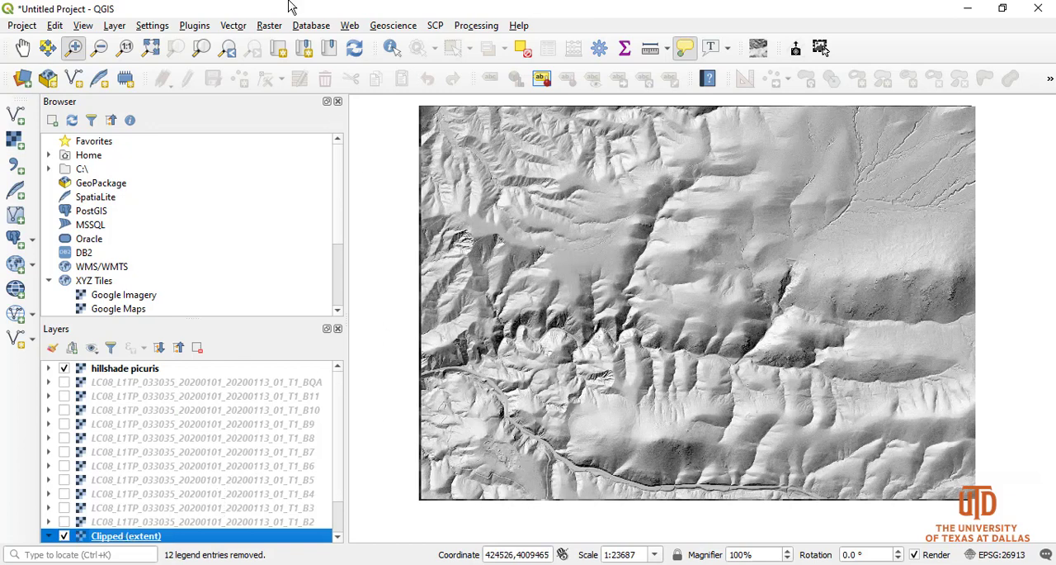
Open Clip Raster by Extent as a batch process
left_click(270, 25)
mouse_move(341, 150)
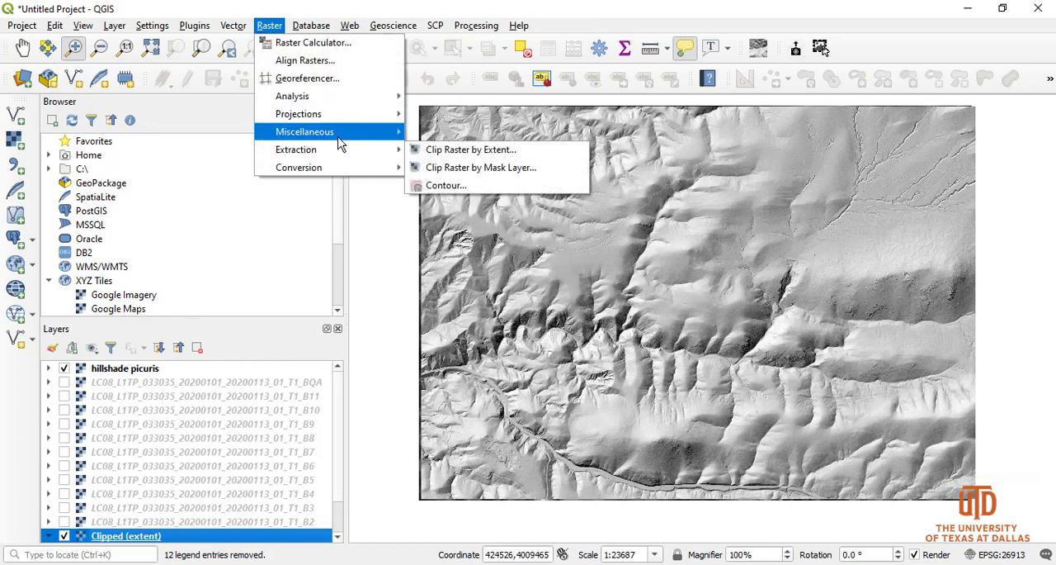
left_click(467, 154)
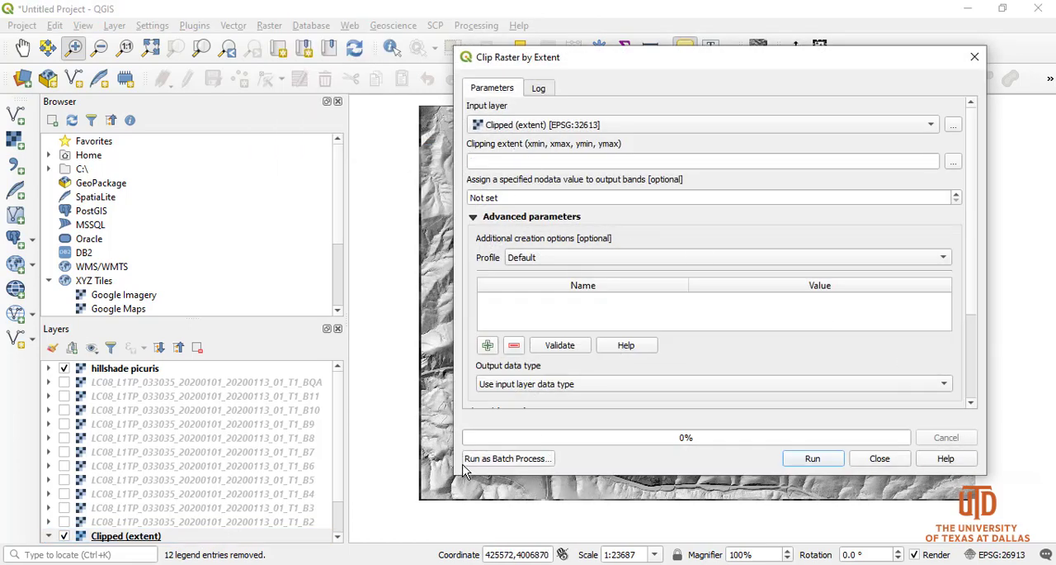
left_click(512, 460)
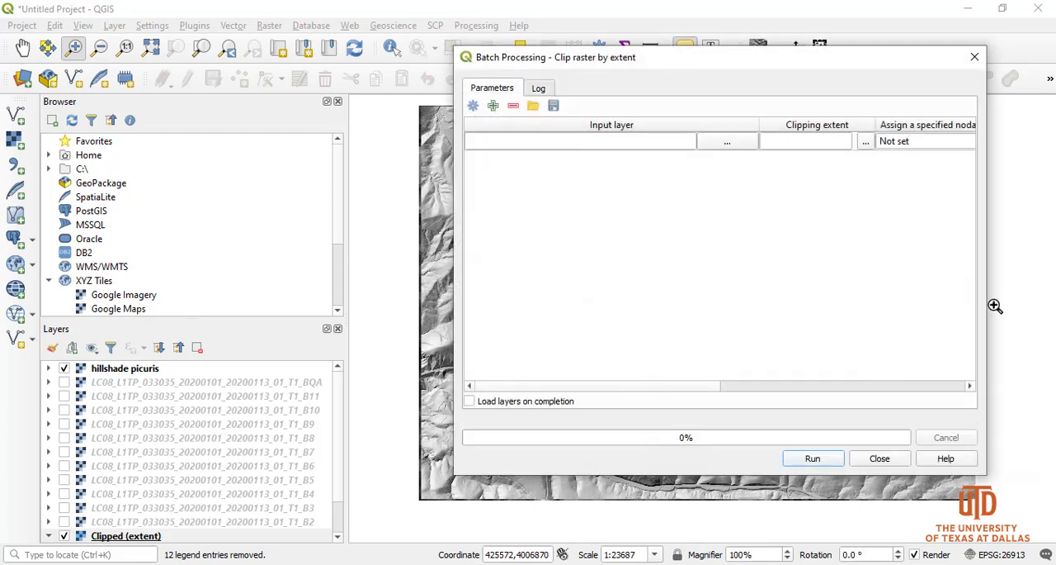
Add the open Landsat layers B2 through B11 and BQA as the batch's input layers, leaving out B1
left_click(727, 144)
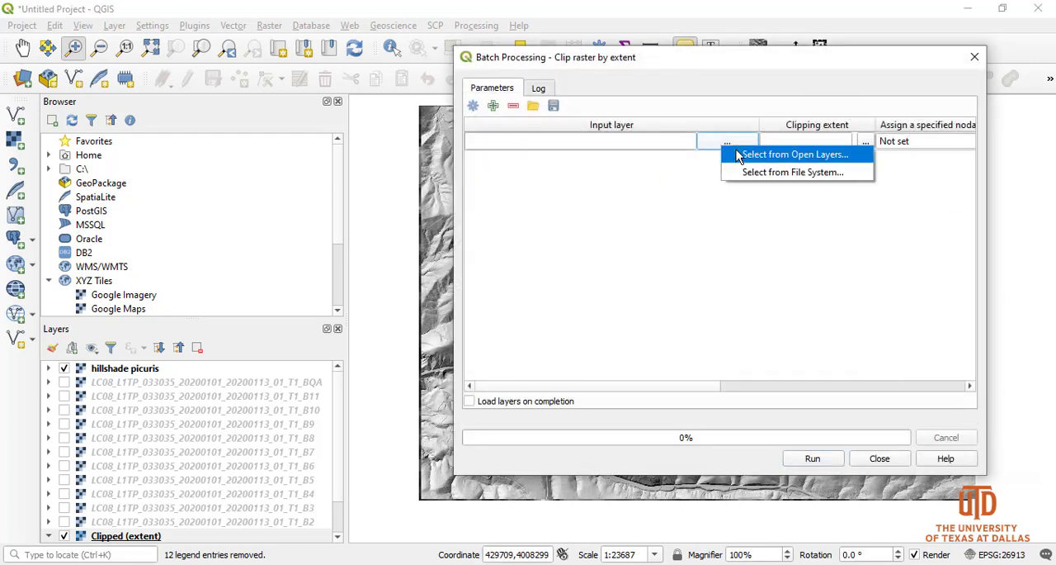
left_click(747, 155)
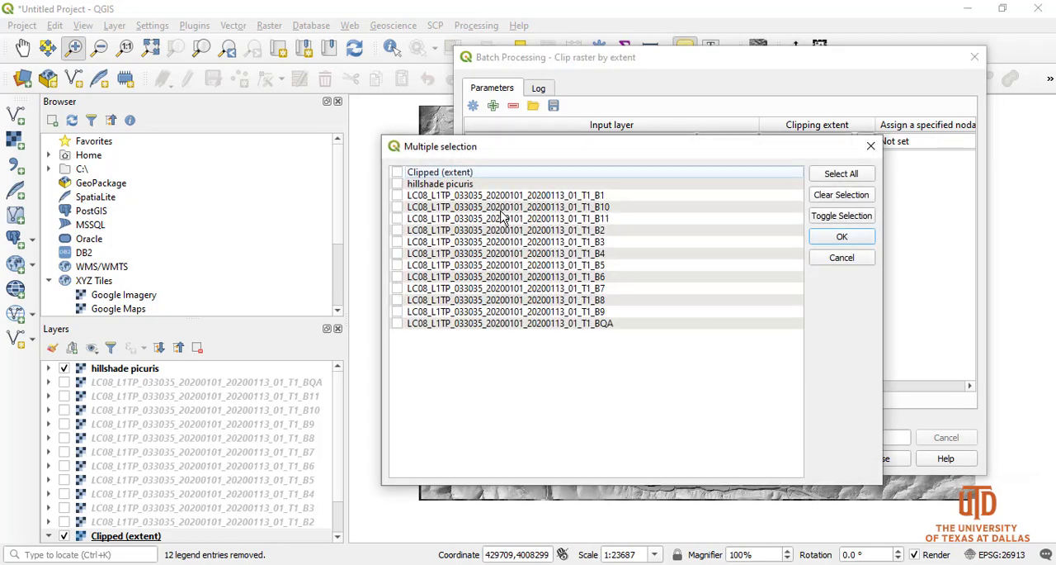
left_click(397, 207)
left_click(397, 218)
left_click(397, 230)
left_click(398, 241)
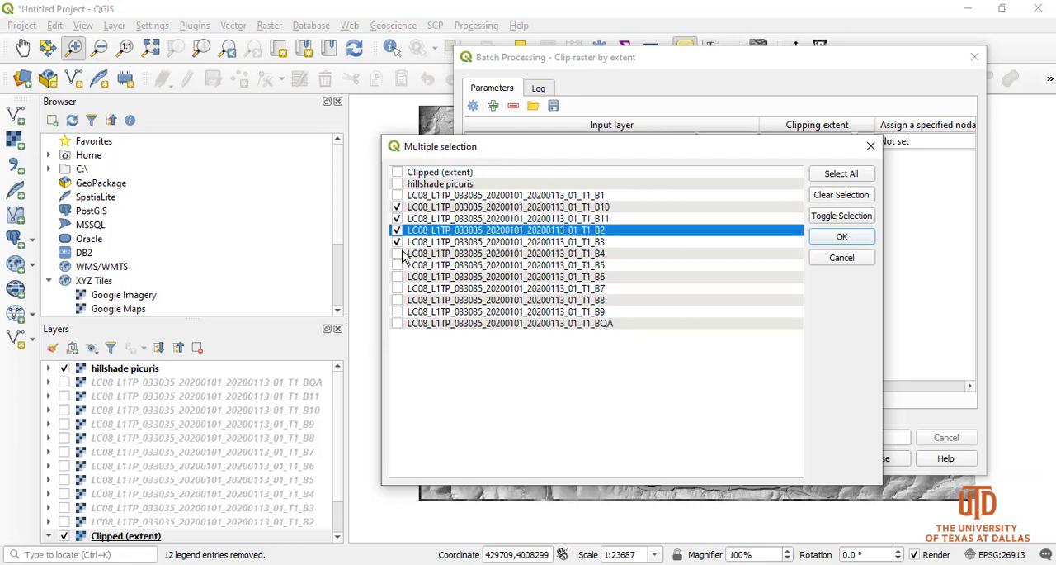
left_click(403, 254)
left_click(398, 254)
left_click(398, 264)
left_click(398, 277)
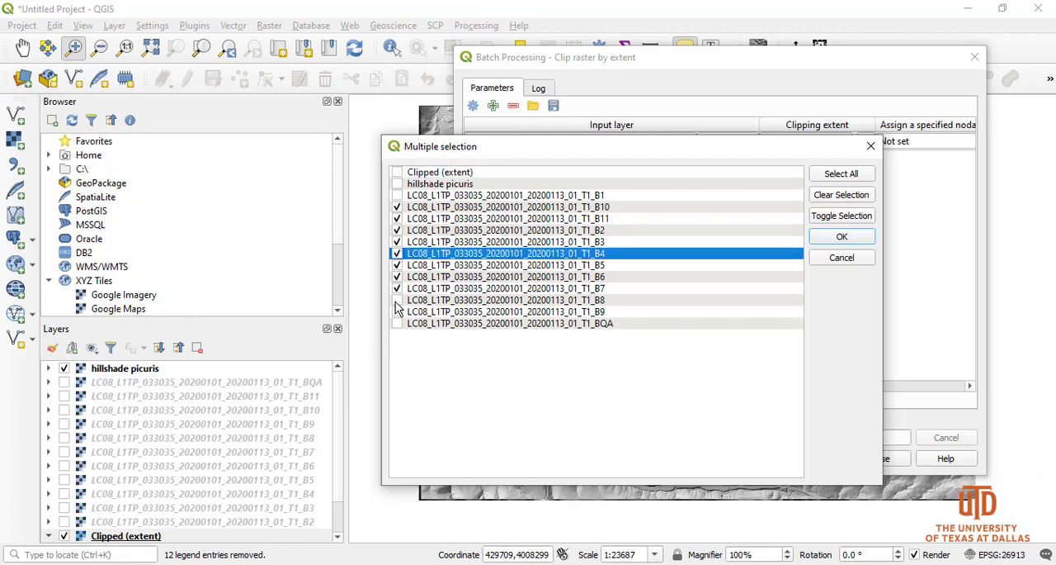
left_click(397, 312)
left_click(840, 237)
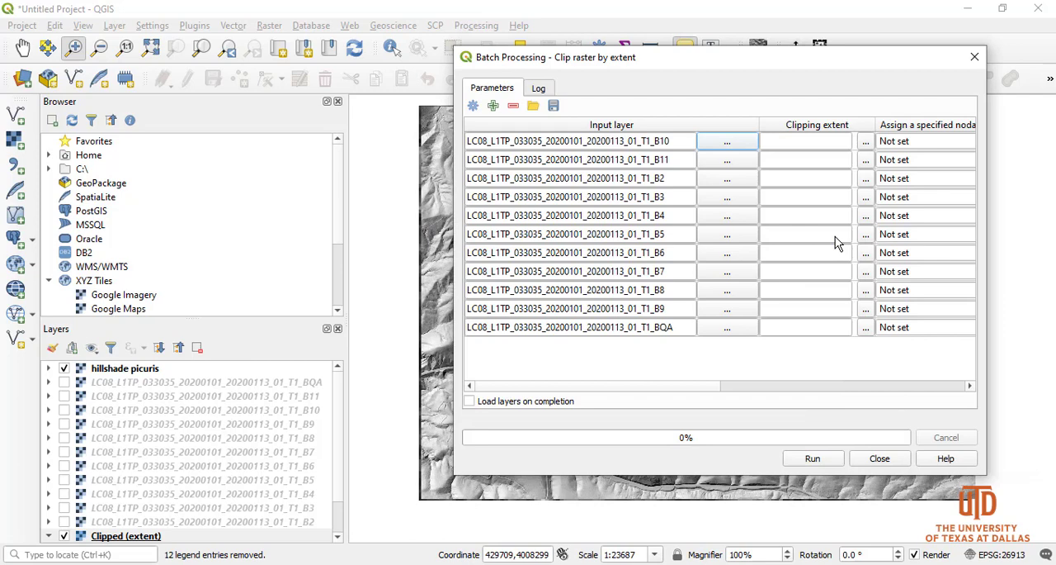
Set the clipping extent of the B10 row to the extent of the hillshade picuris layer
left_click(866, 141)
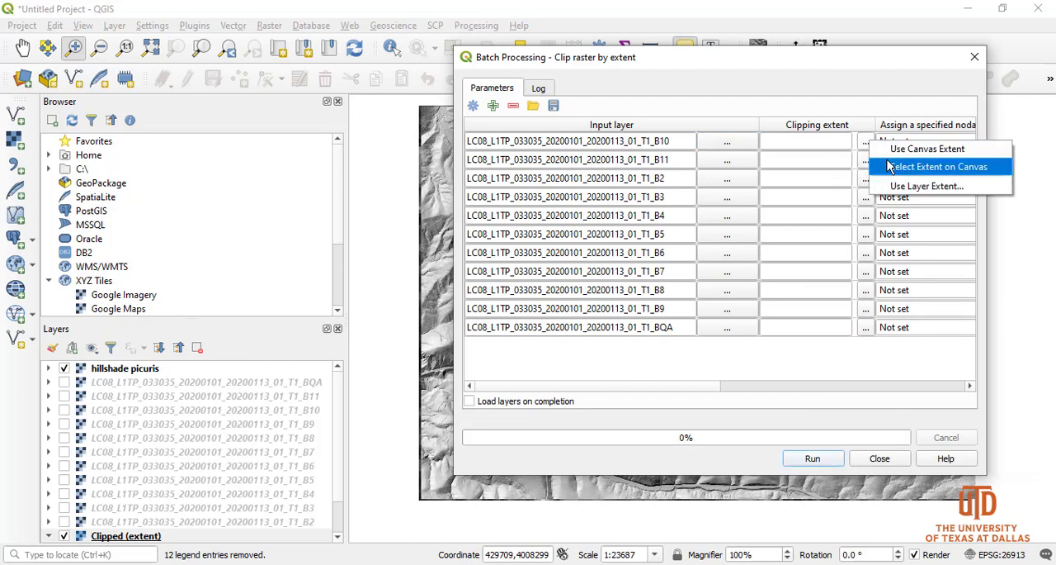
left_click(904, 189)
left_click(613, 273)
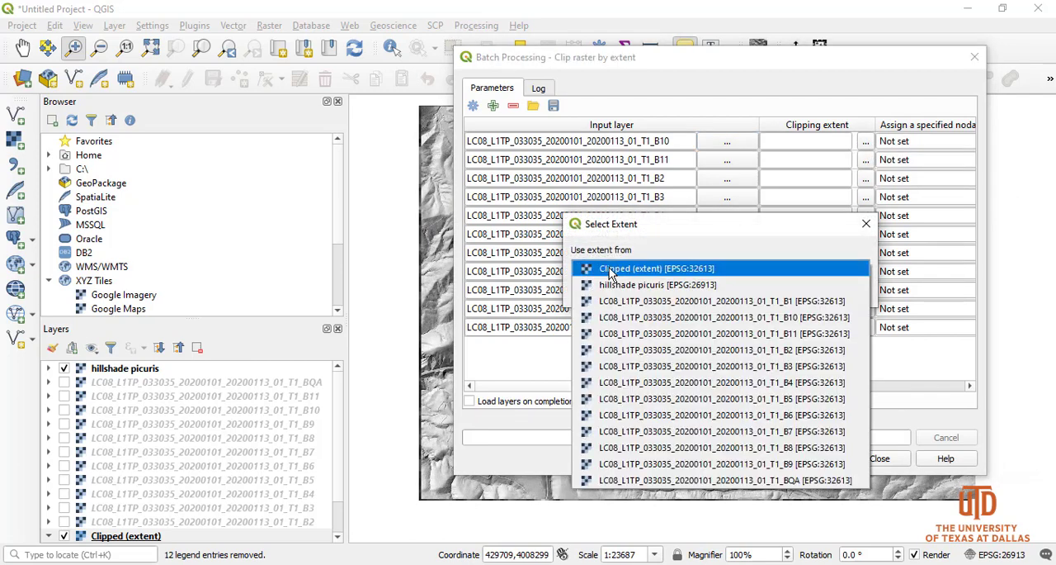
left_click(618, 285)
left_click(769, 291)
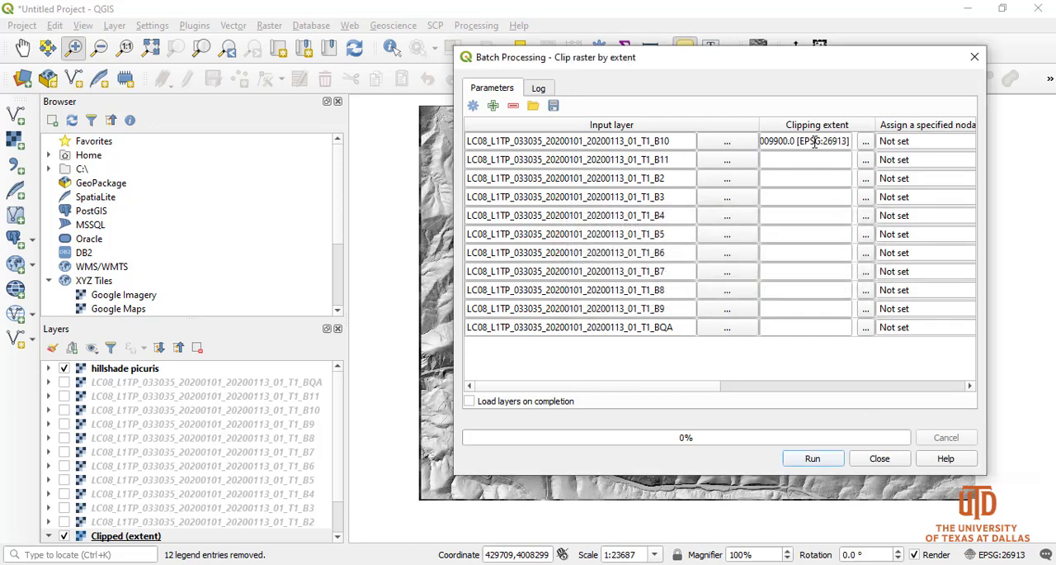
Copy the B10 row's clipping extent to the rows for B11, B2 through B9 and BQA
left_click(814, 141)
key("ctrl+a")
key("ctrl+c")
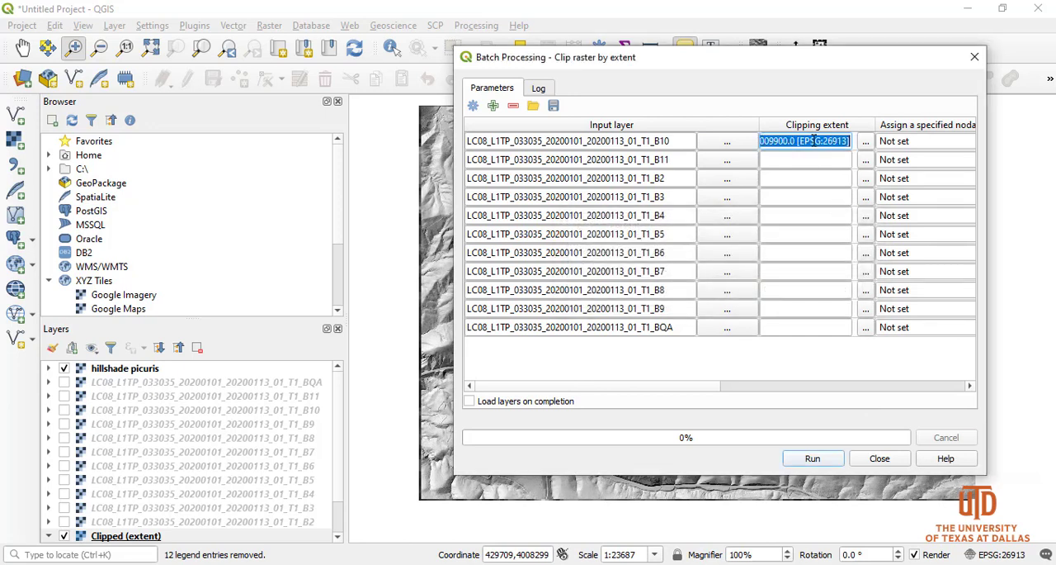
left_click(802, 163)
key("ctrl+v")
left_click(790, 178)
key("ctrl+v")
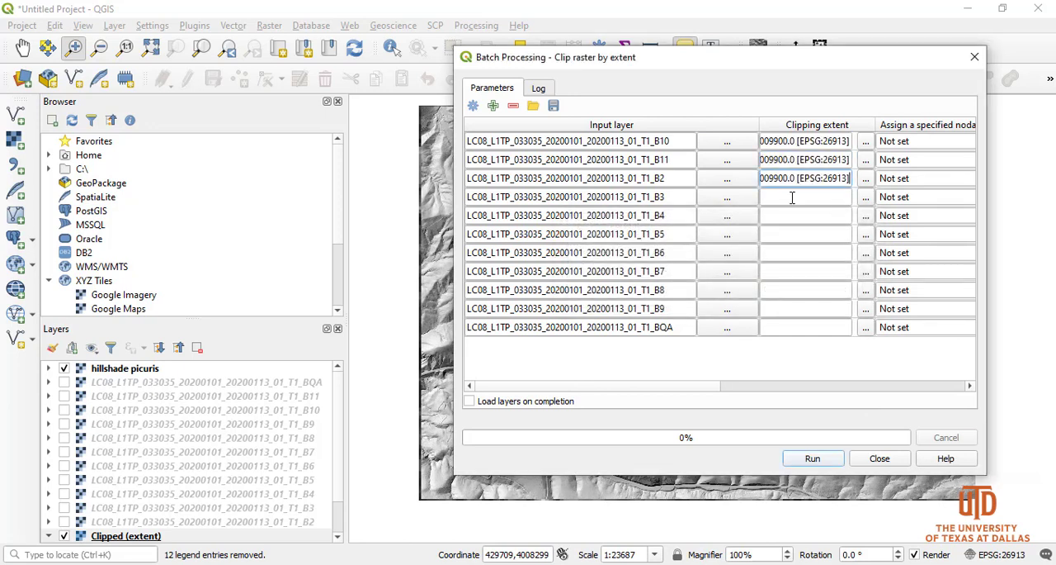
left_click(790, 196)
key("ctrl+v")
left_click(792, 216)
key("ctrl+v")
left_click(791, 234)
key("ctrl+v")
left_click(788, 253)
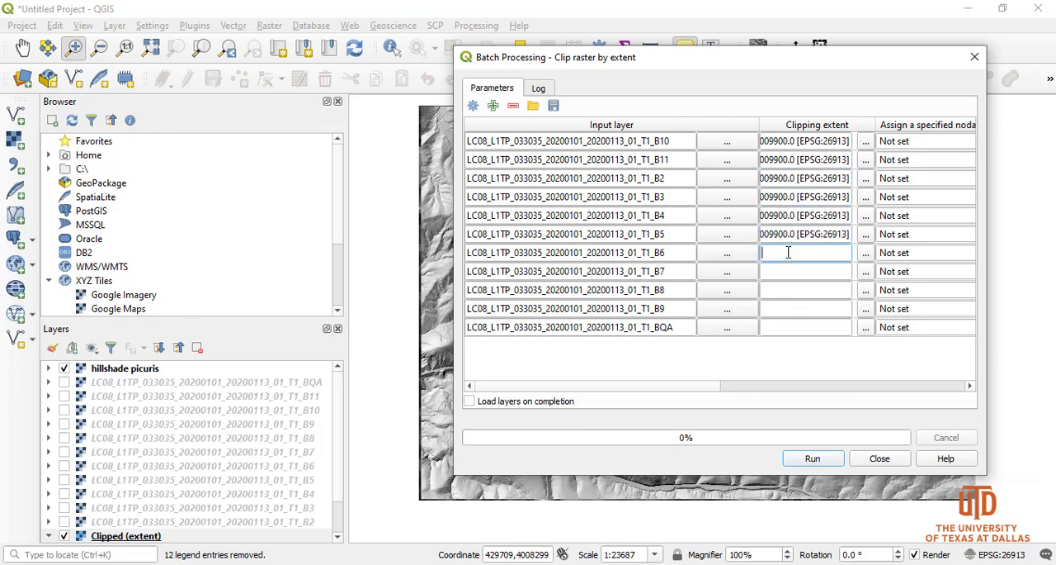
key("ctrl+v")
left_click(785, 270)
key("ctrl+v")
left_click(784, 290)
key("ctrl+v")
left_click(785, 308)
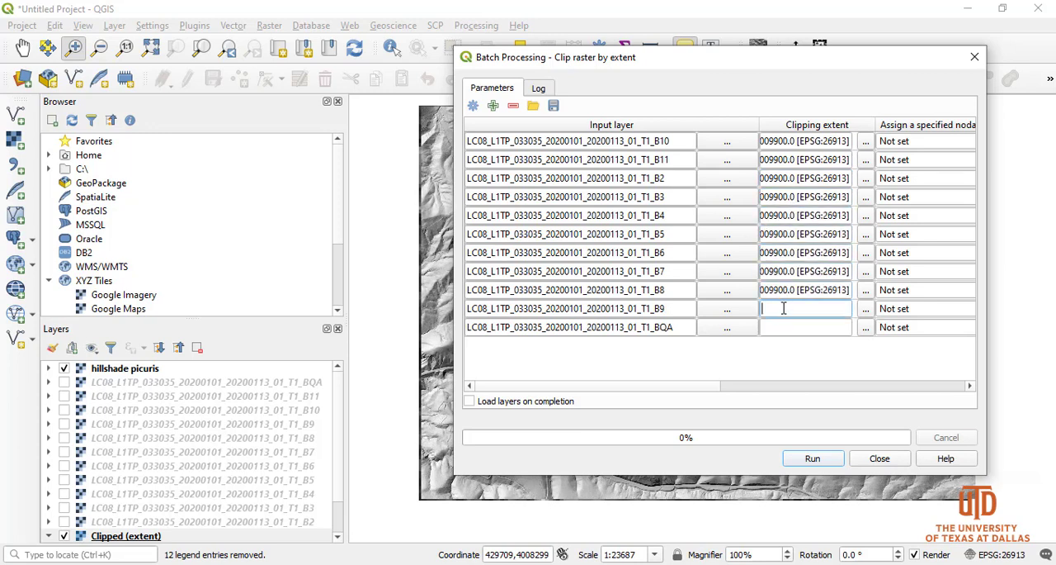
key("ctrl+v")
left_click(781, 327)
key("ctrl+v")
left_click(590, 377)
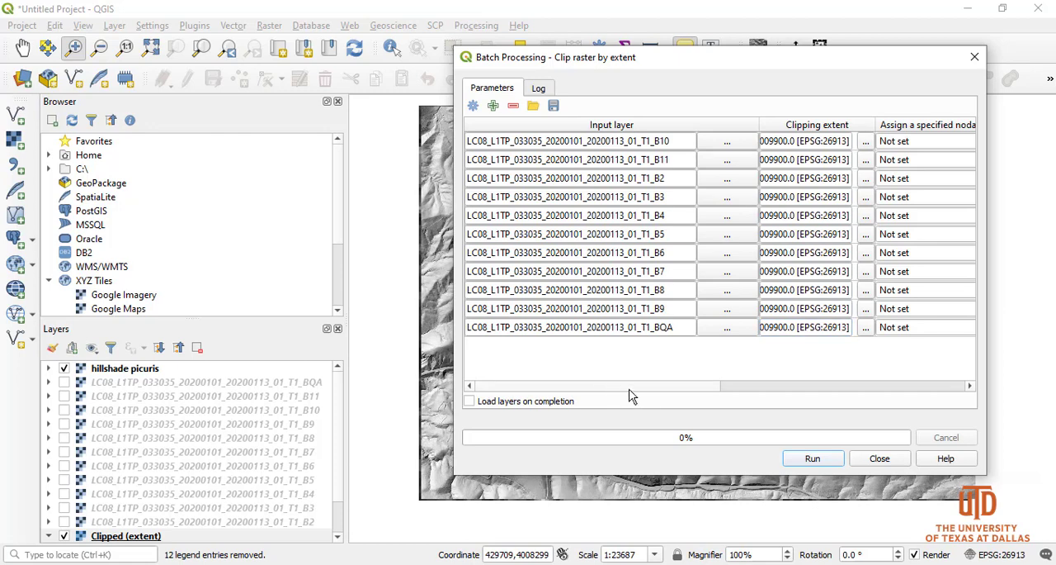
Widen the batch dialog to show all columns and set the B10 row's output to B10.tif in the Landsat8 folder
scroll(693, 388, "right", 5)
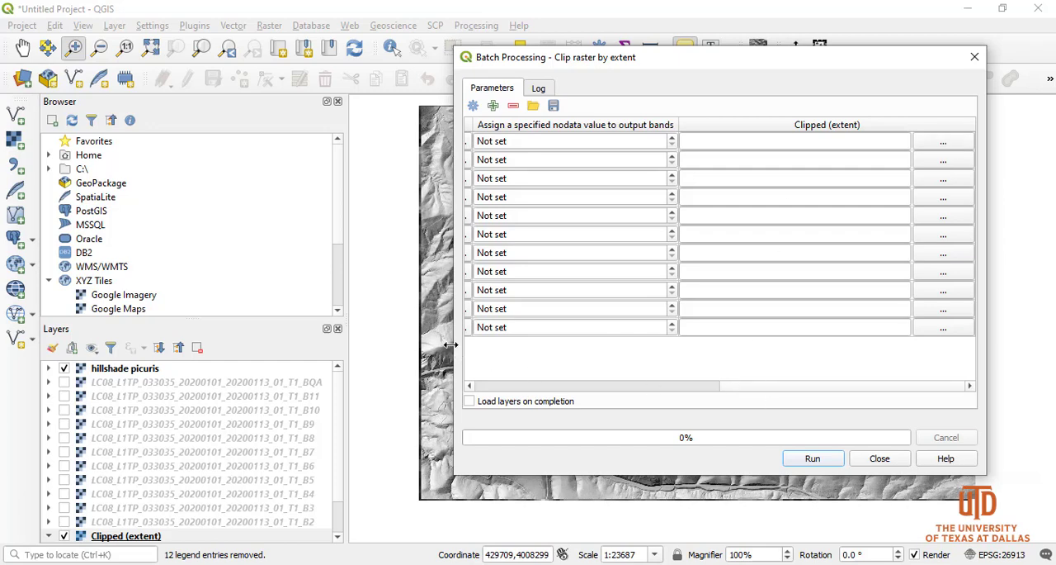
left_click_drag(451, 345, 87, 340)
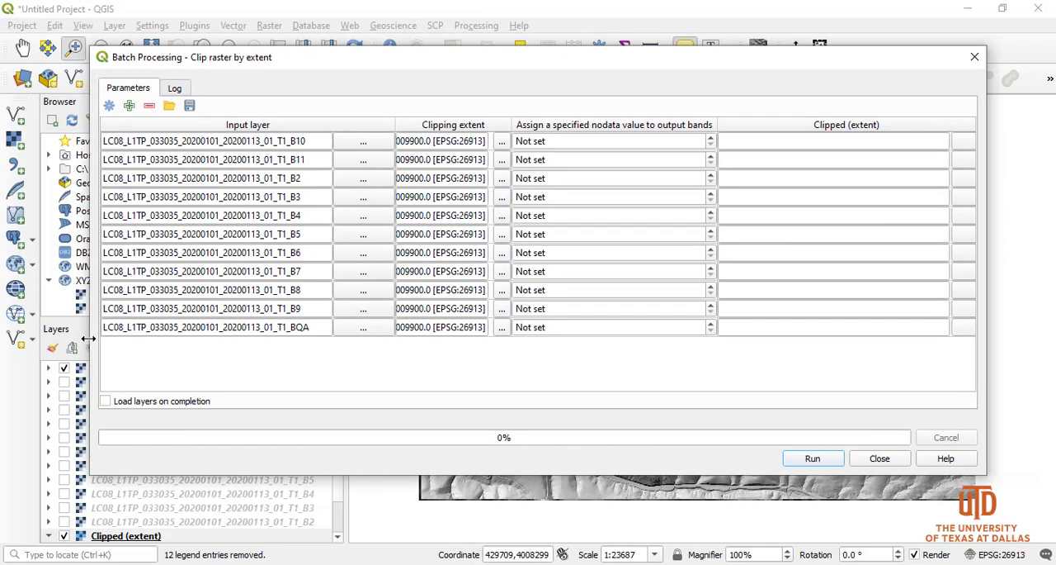
left_click(960, 145)
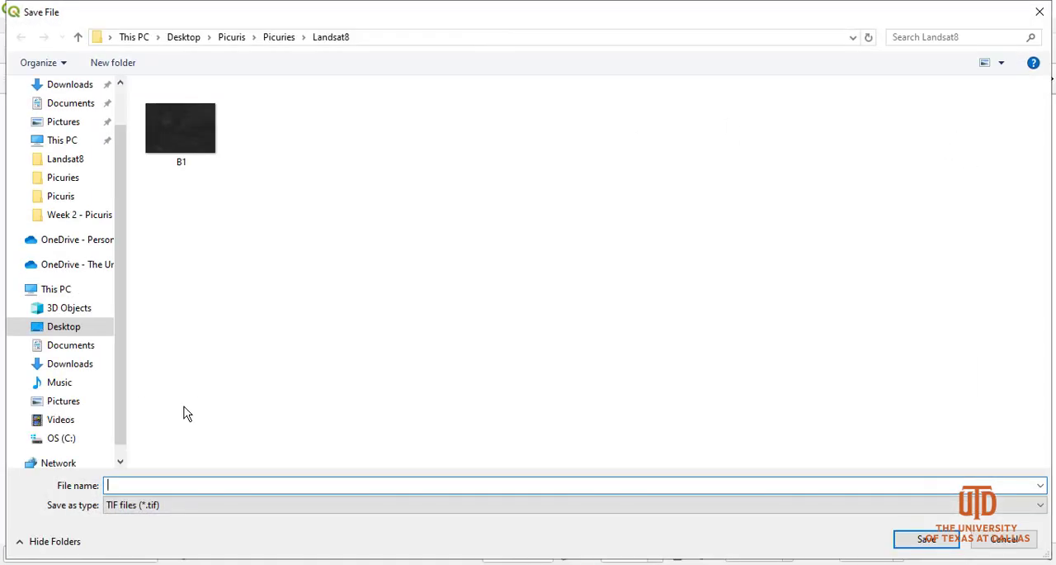
type("10")
key("Return")
left_click(577, 306)
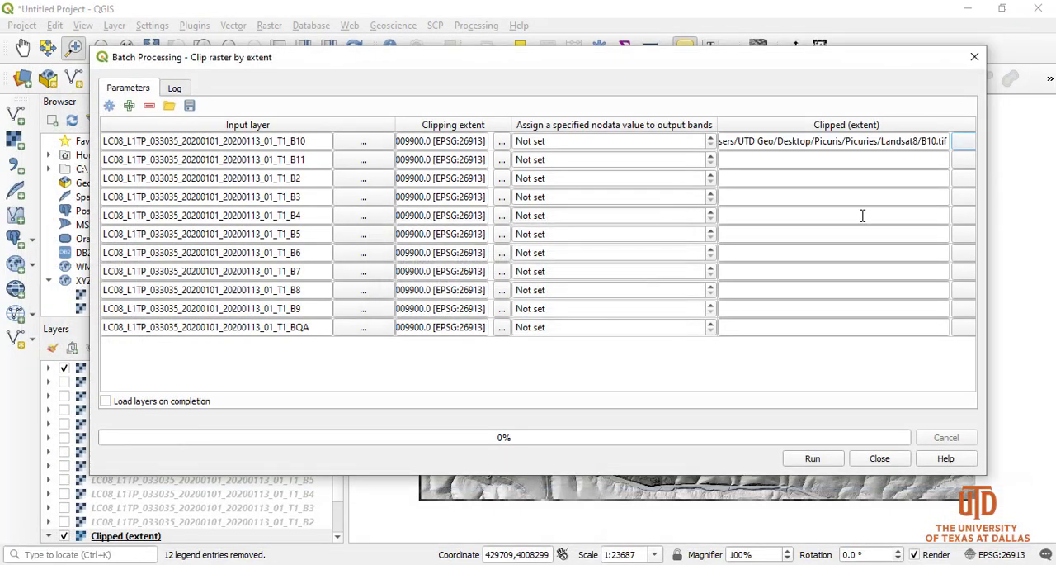
Copy the B10 row's output path to the B11 row and change its file name to B11.tif
left_click(924, 141)
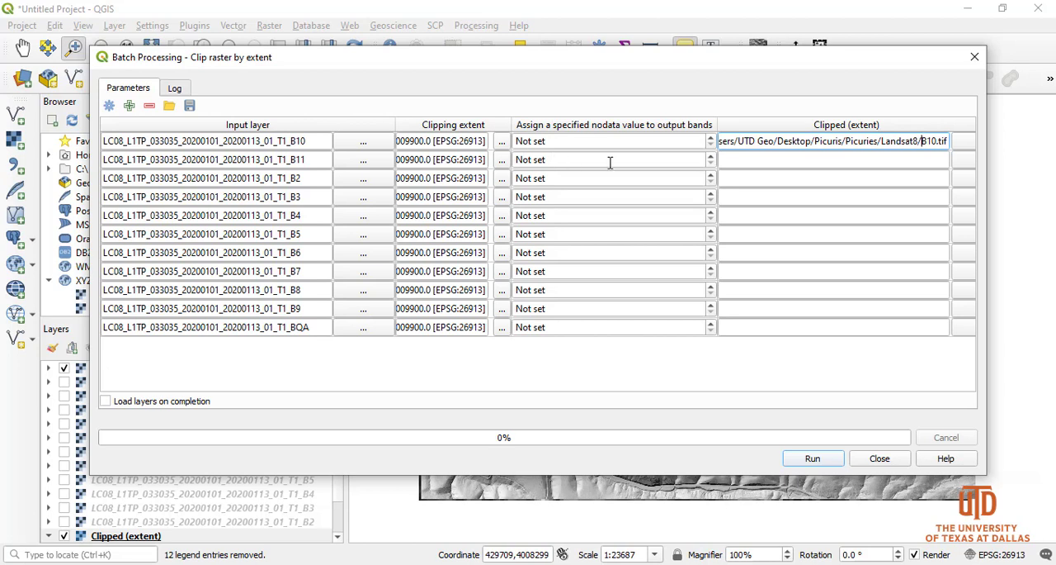
key("ctrl+a")
key("ctrl+c")
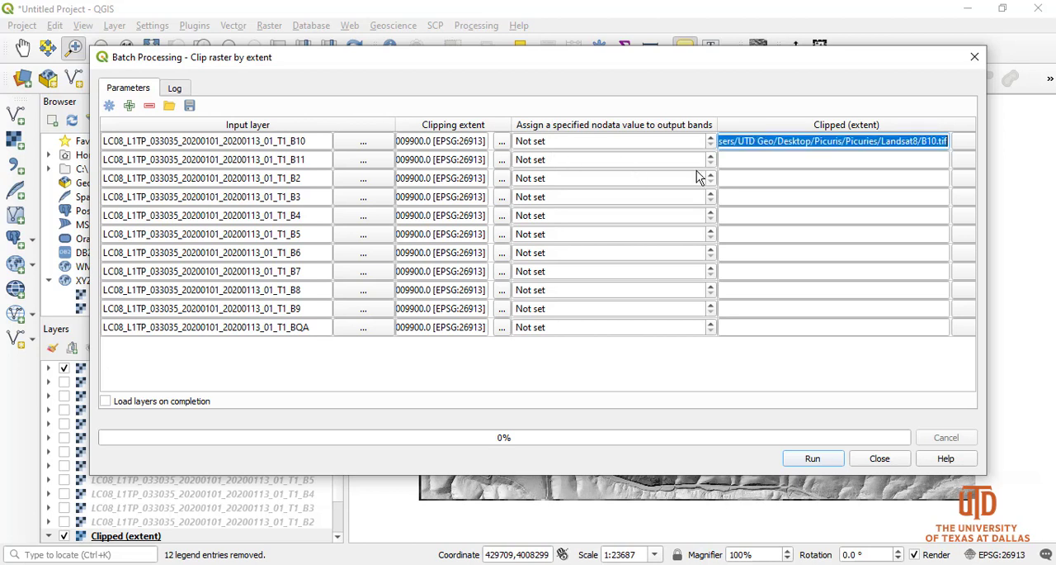
left_click(733, 165)
key("ctrl+v")
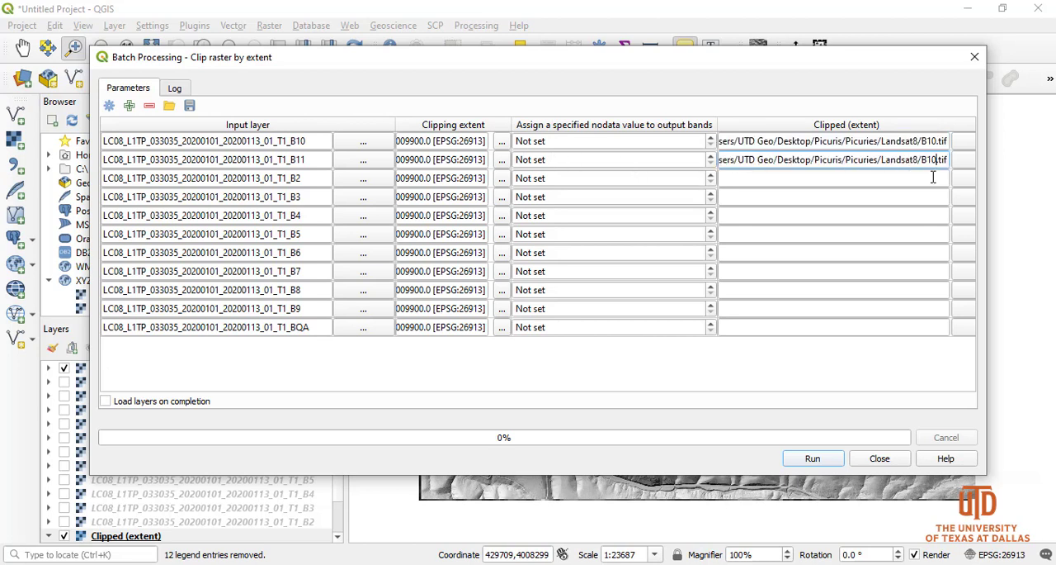
key("BackSpace")
type("1")
Paste the copied B10.tif output path into the output fields of rows B2 through B9 and BQA
left_click(898, 185)
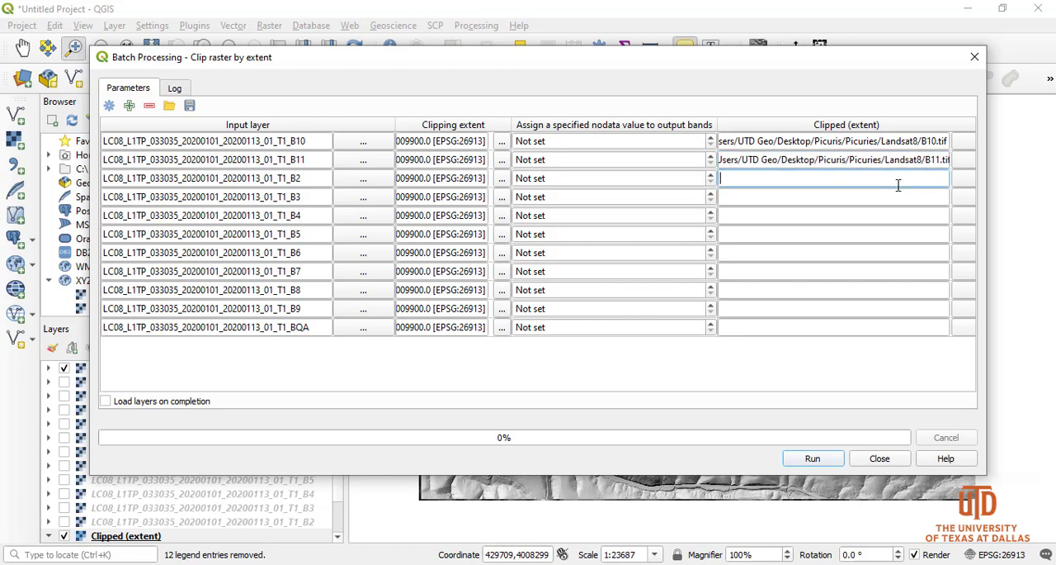
type("C:/Users/UTD Geo/Desktop/Picuris/Picuries/Landsat8/B10.tif")
left_click(883, 199)
type("C:/Users/UTD Geo/Desktop/Picuris/Picuries/Landsat8/B10.tif")
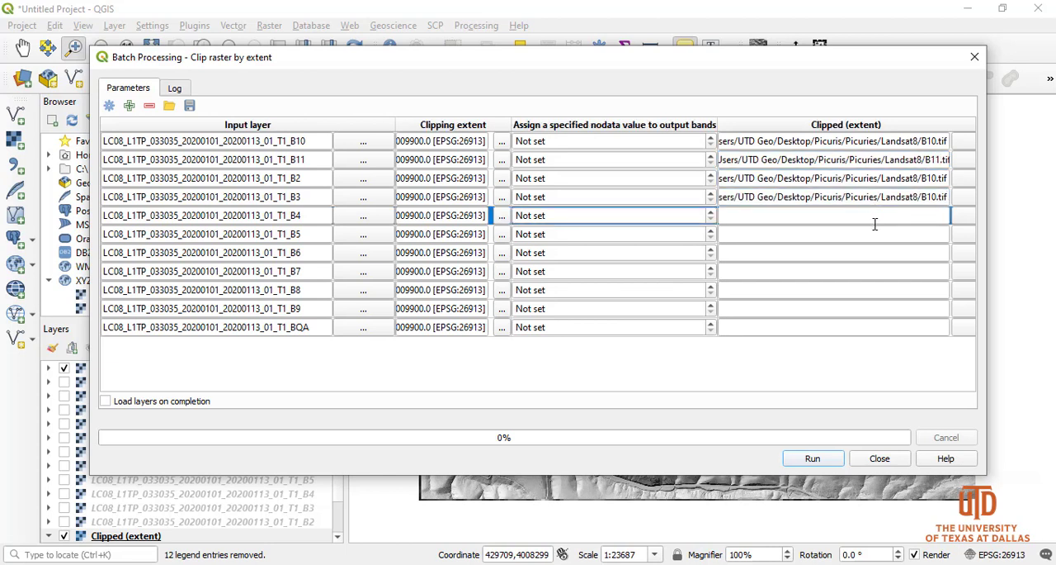
left_click(867, 217)
type("C:/Users/UTD Geo/Desktop/Picuris/Picuries/Landsat8/B10.tif")
left_click(776, 235)
type("C:/Users/UTD Geo/Desktop/Picuris/Picuries/Landsat8/B10.tif")
left_click(773, 253)
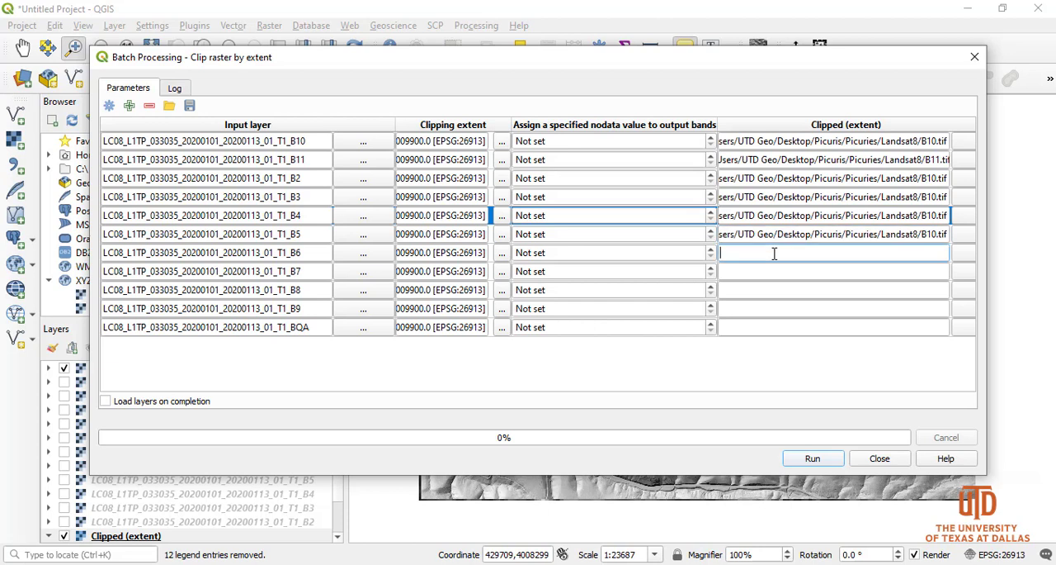
type("C:/Users/UTD Geo/Desktop/Picuris/Picuries/Landsat8/B10.tif")
left_click(763, 271)
key("ctrl+v")
left_click(748, 289)
key("ctrl+v")
left_click(737, 307)
key("ctrl+v")
left_click(737, 327)
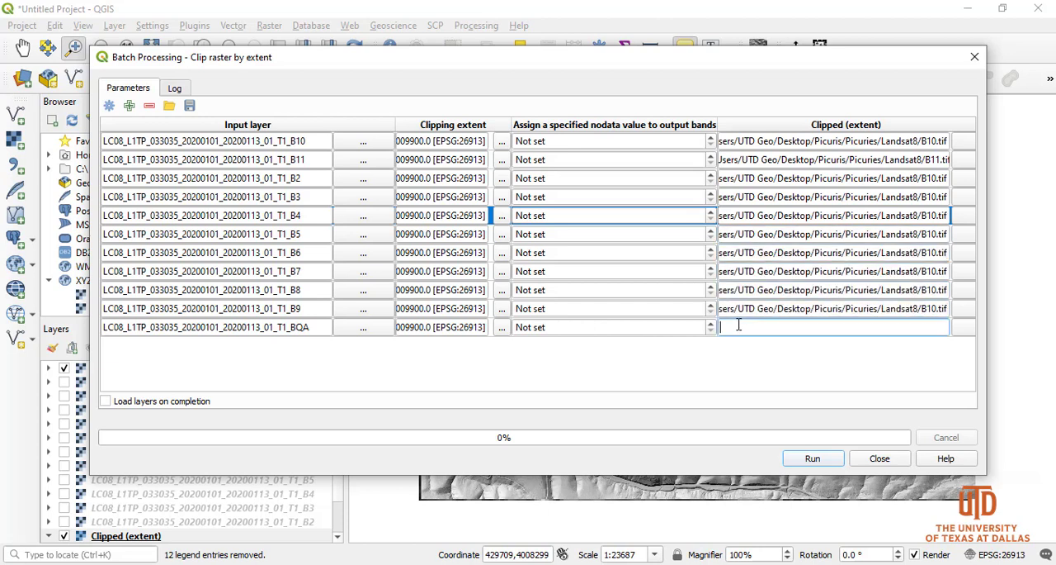
key("ctrl+v")
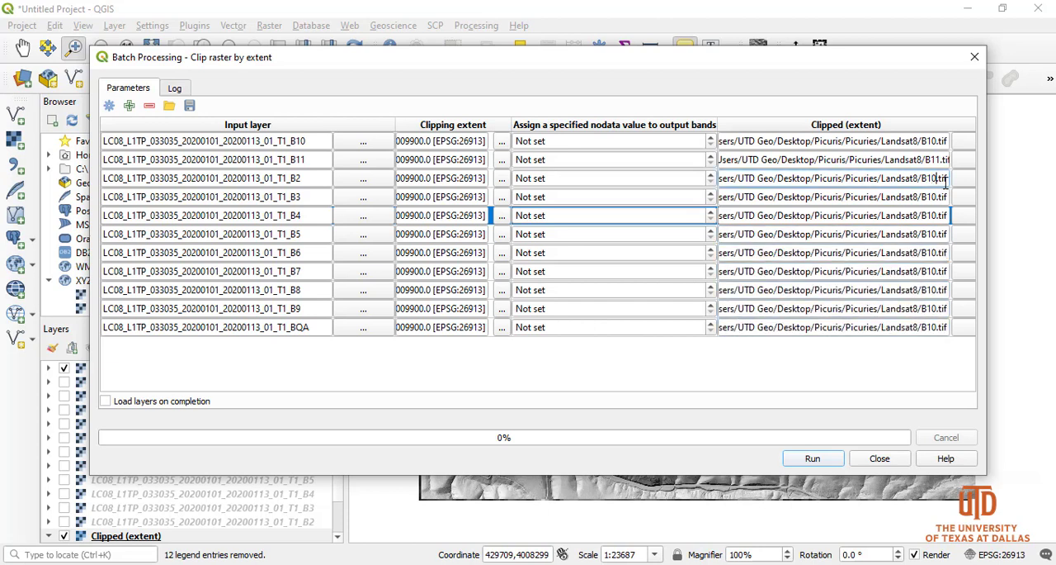
Change the output file names of the B2 and B3 rows to B2.tif and B3.tif
key("BackSpace")
key("BackSpace")
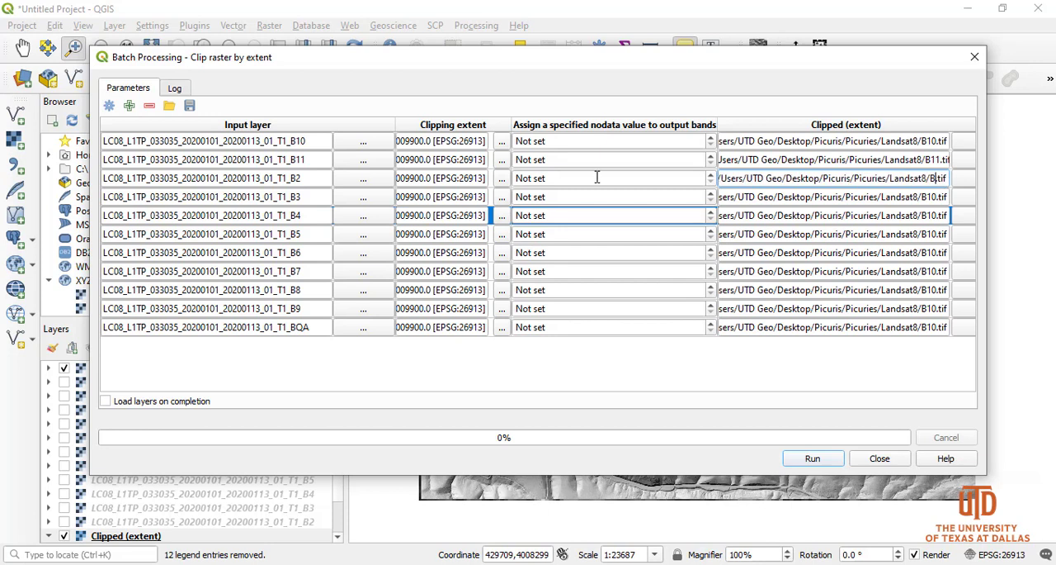
left_click(936, 199)
key("BackSpace")
key("BackSpace")
type("3")
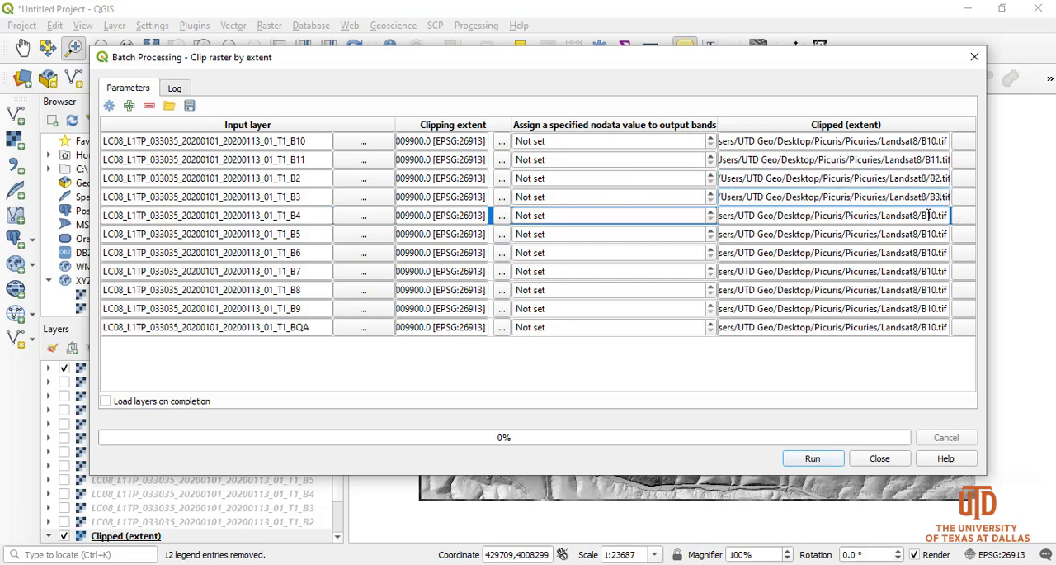
Change the output file names of the B4 and B5 rows to B4.tif and B5.tif
left_click_drag(925, 216, 935, 218)
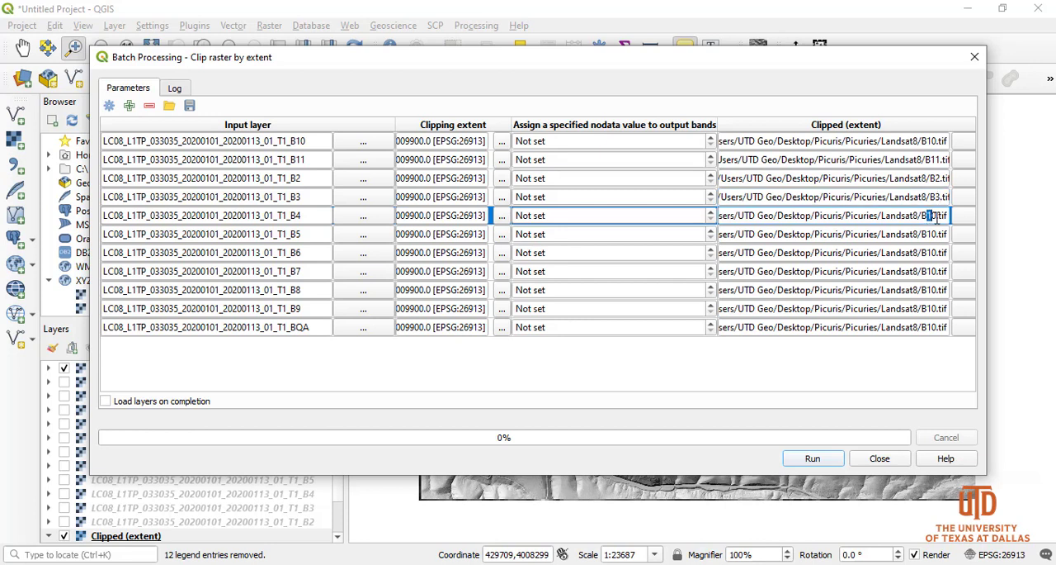
type("4")
left_click(934, 232)
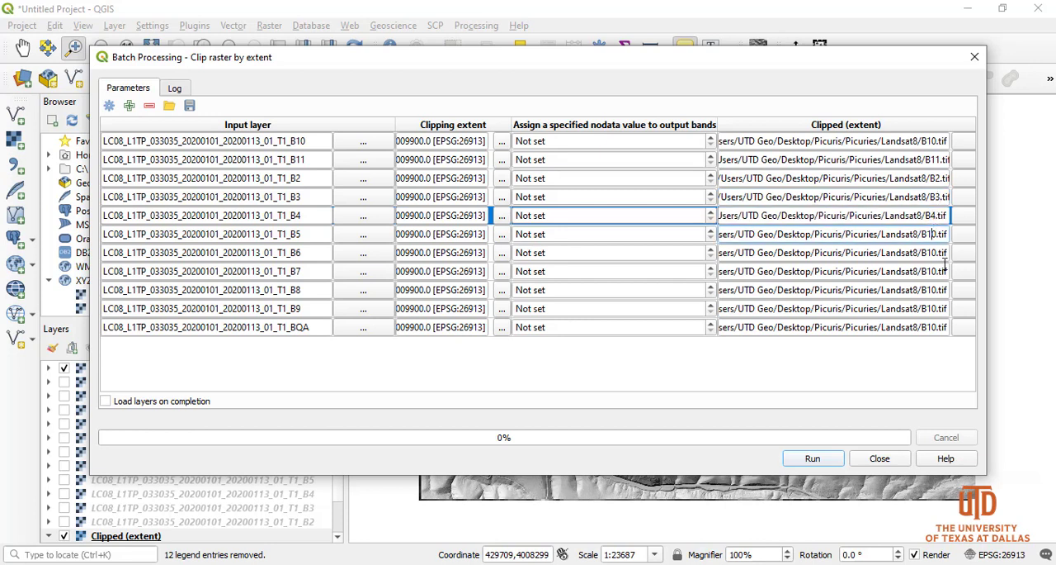
key("BackSpace")
key("Delete")
type("5")
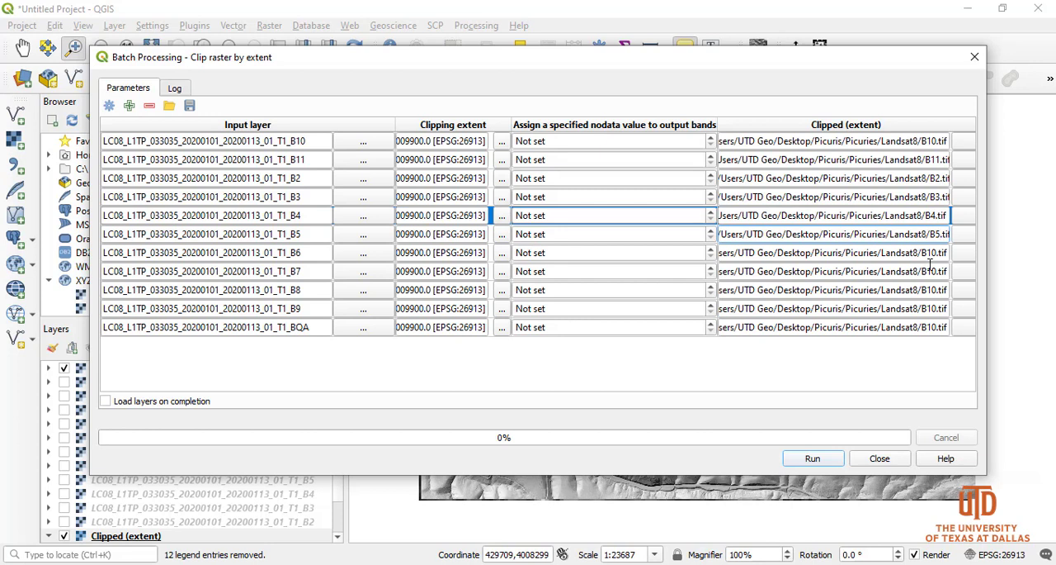
Change the output file names of the B6 and B7 rows to B6.tif and B7.tif
left_click(935, 252)
key("BackSpace")
key("Delete")
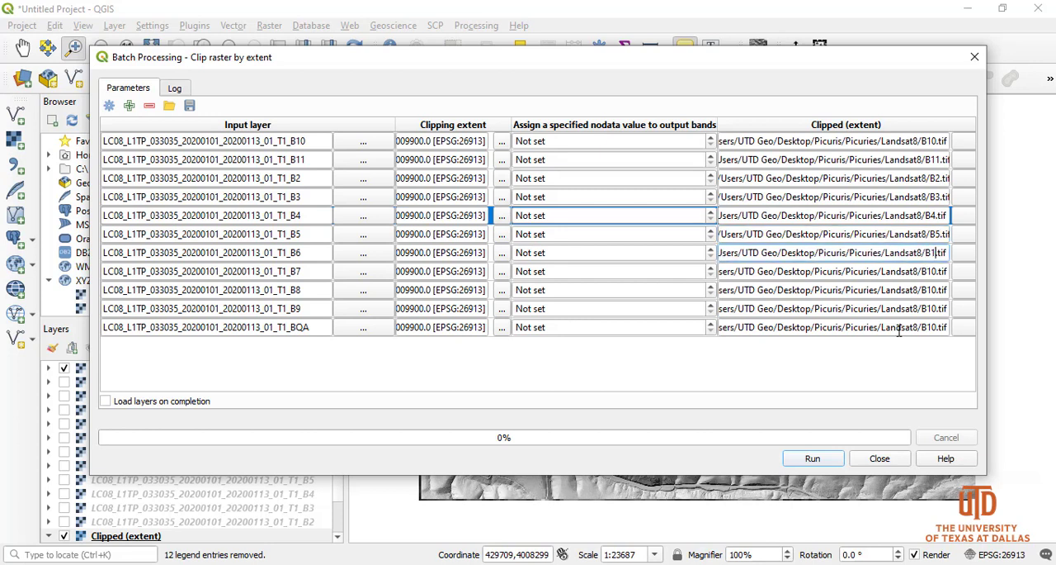
type("6")
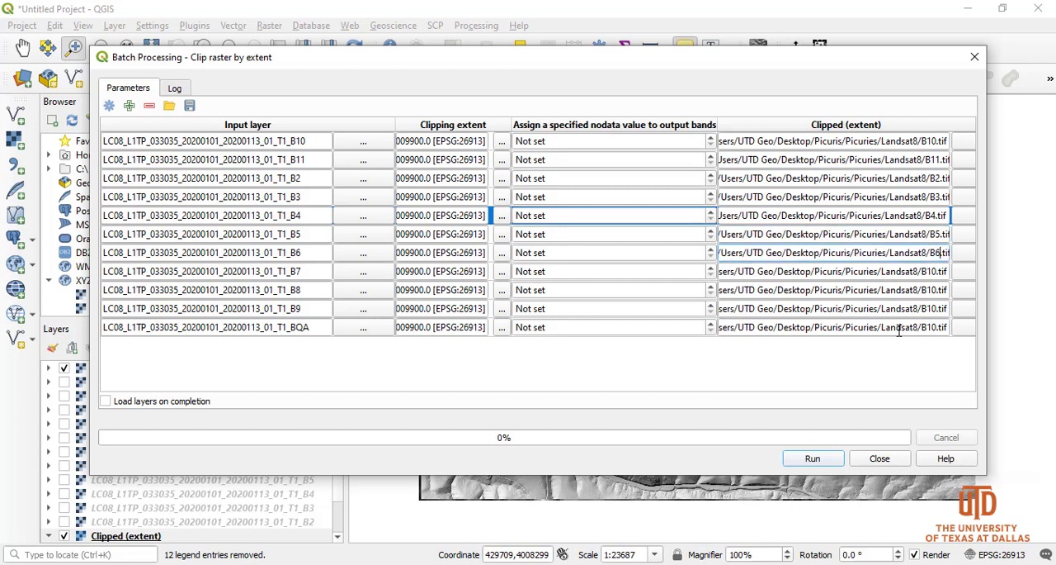
left_click(935, 271)
key("BackSpace")
key("Delete")
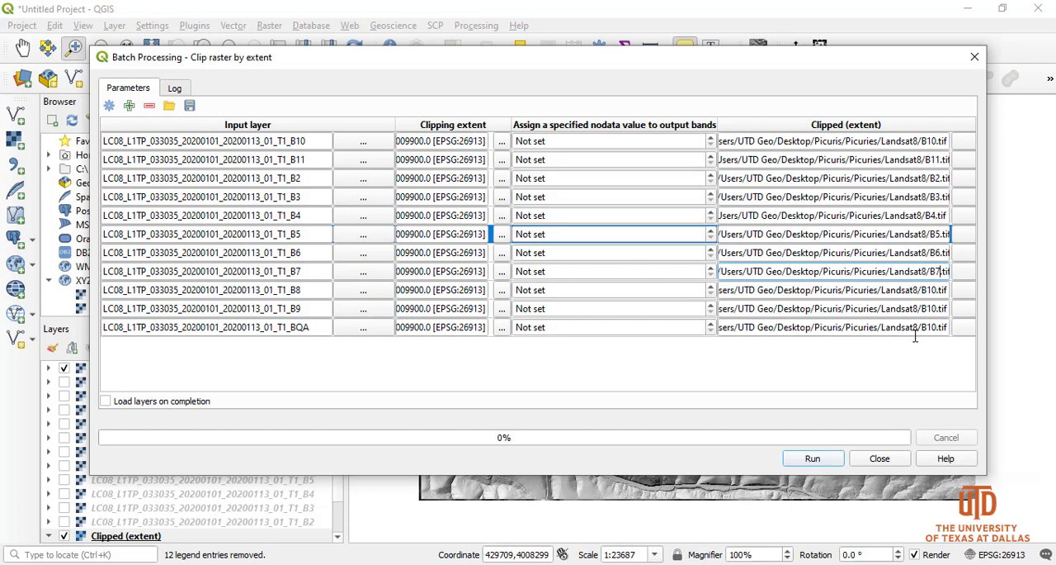
Change the output file names of the B8 and B9 rows to B8.tif and B9.tif
left_click(940, 290)
key("BackSpace")
key("Delete")
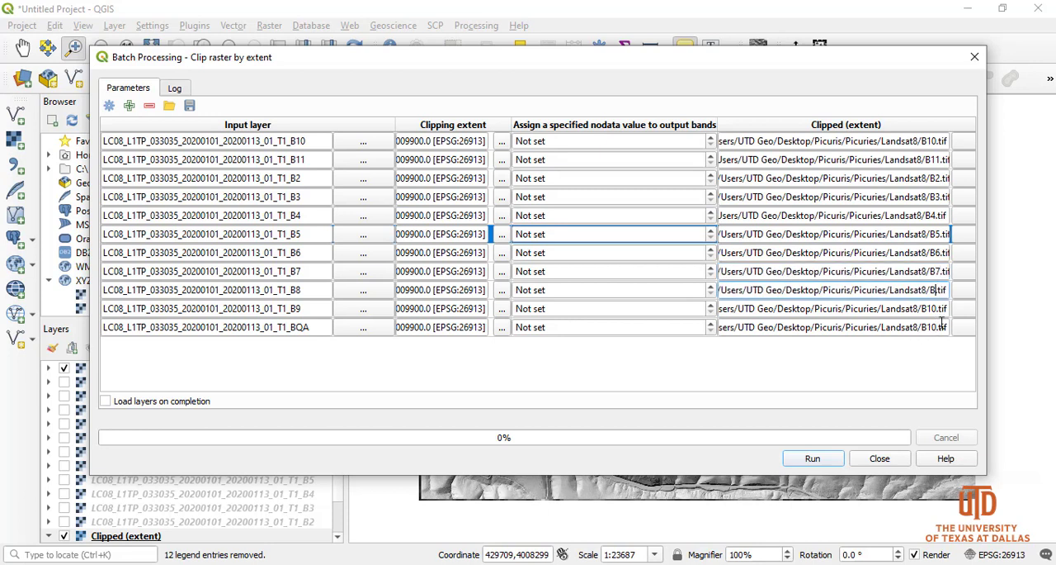
left_click(936, 308)
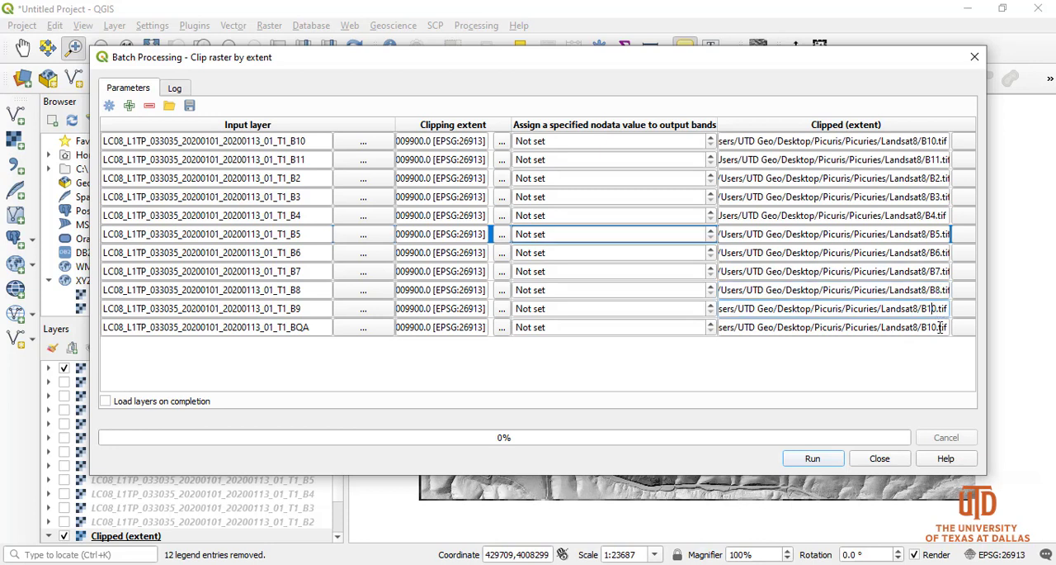
key("BackSpace")
key("Delete")
type("9")
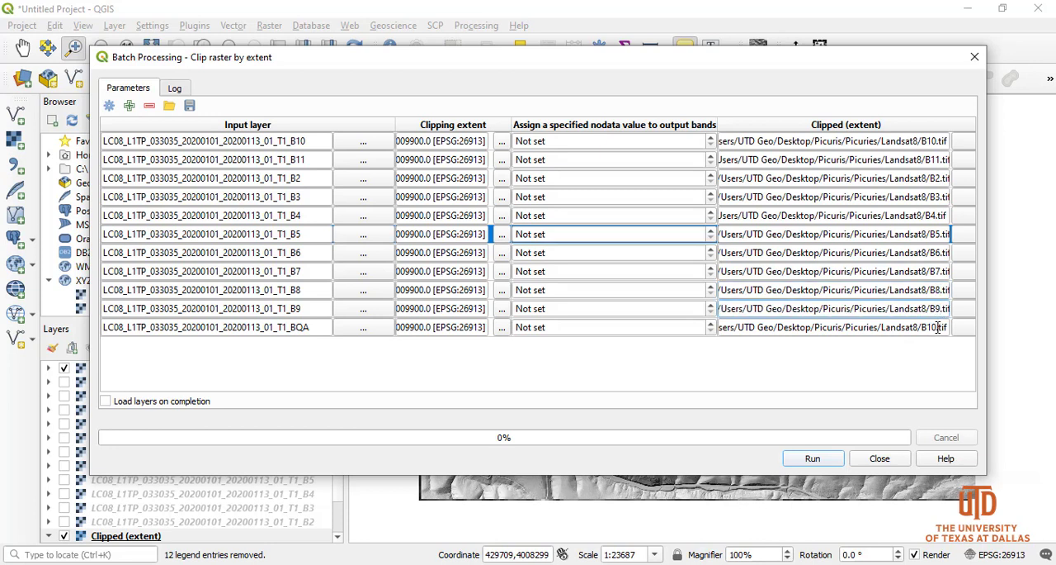
Set the BQA row's output file name to BQA.tif, then run the batch clip and close its dialog
left_click(938, 327)
key("BackSpace")
key("Delete")
type("QA")
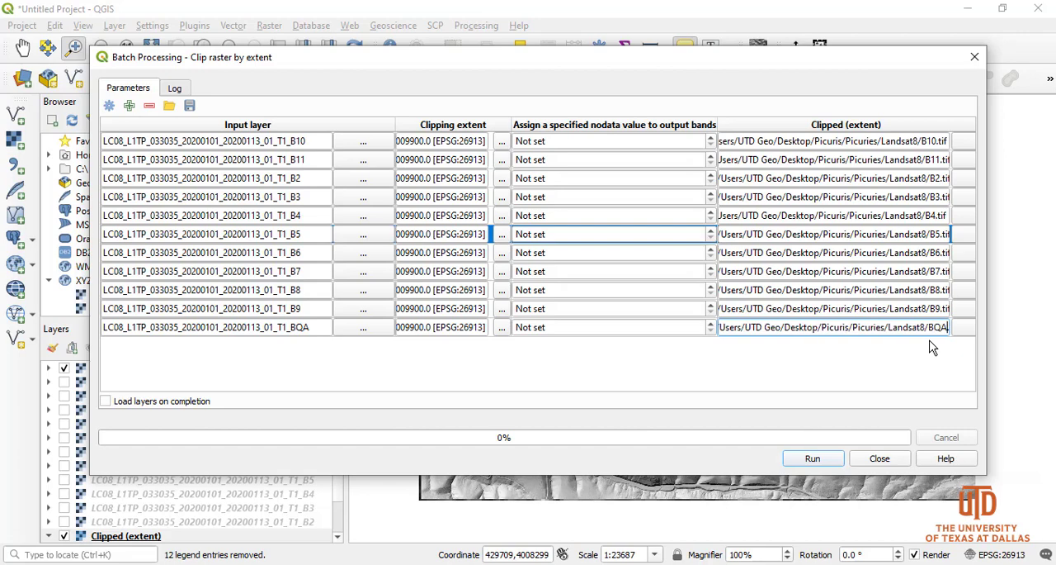
left_click(820, 456)
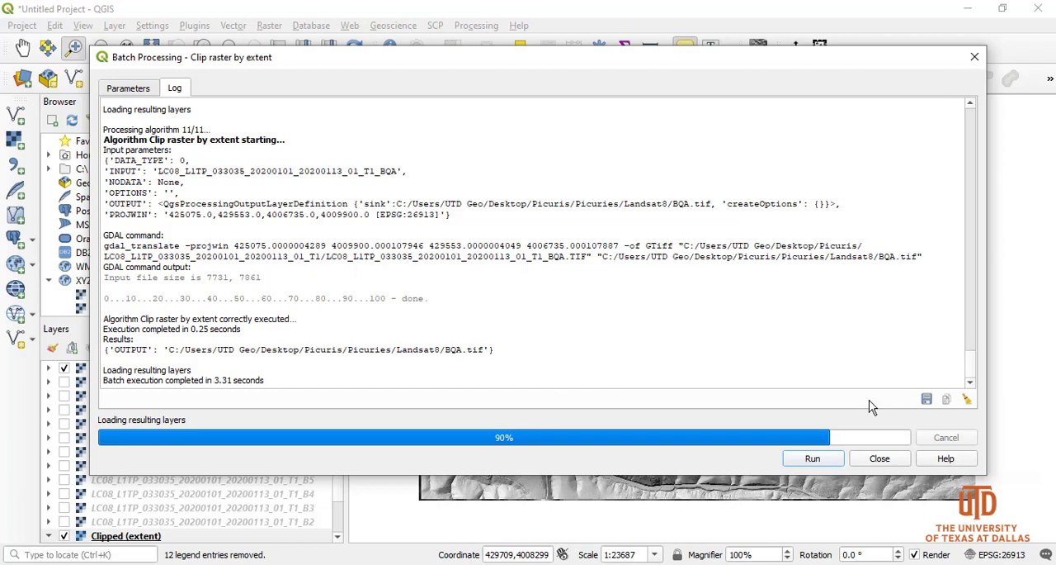
left_click(884, 457)
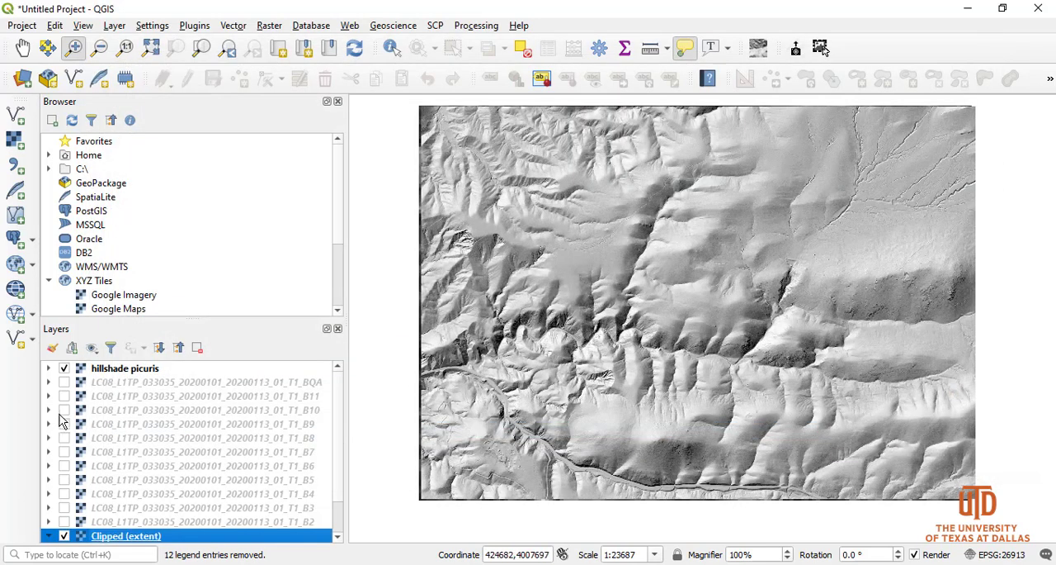
scroll(338, 438, "down", 2)
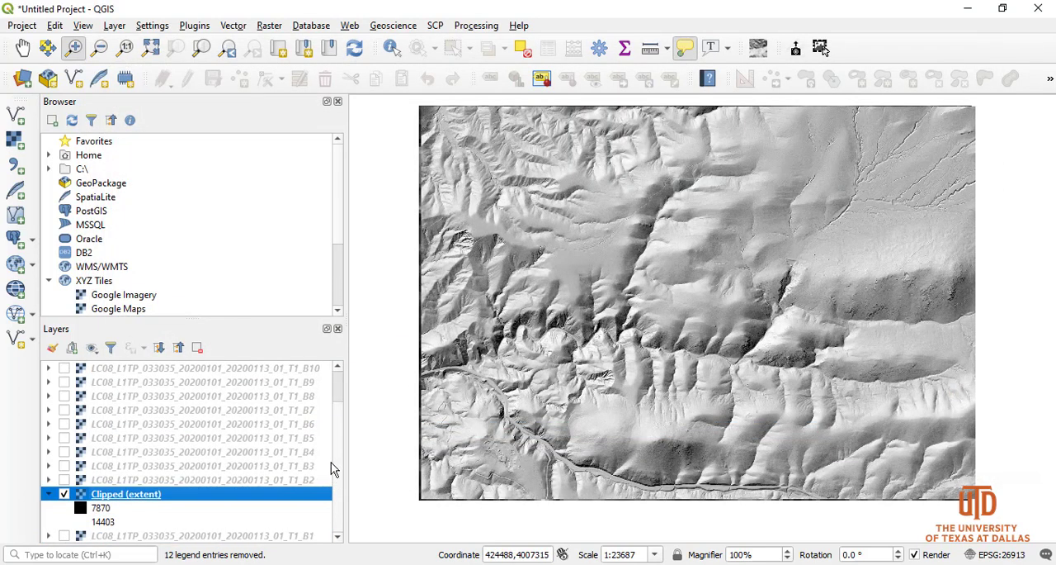
scroll(338, 465, "up", 2)
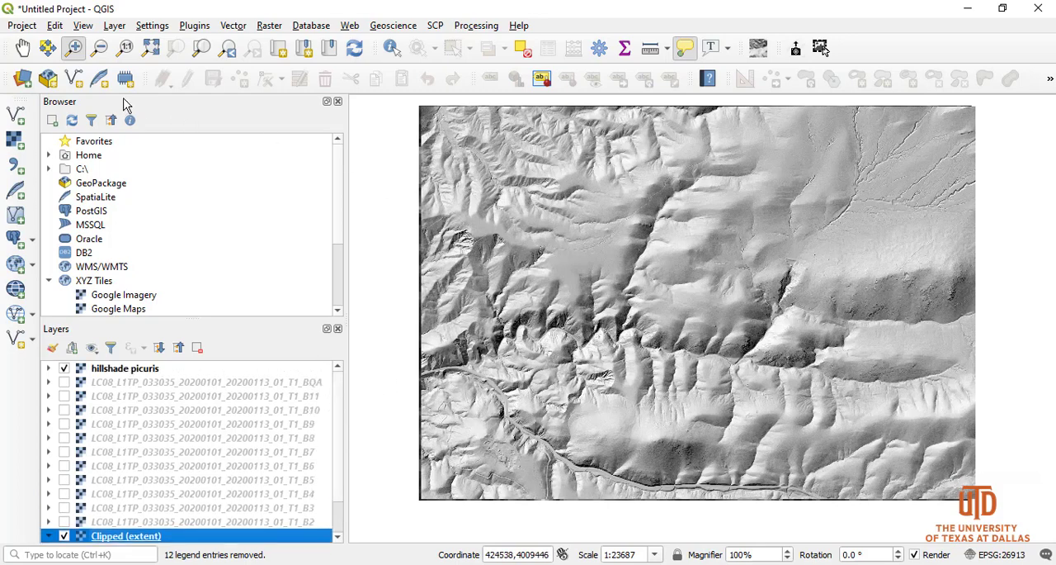
left_click(20, 143)
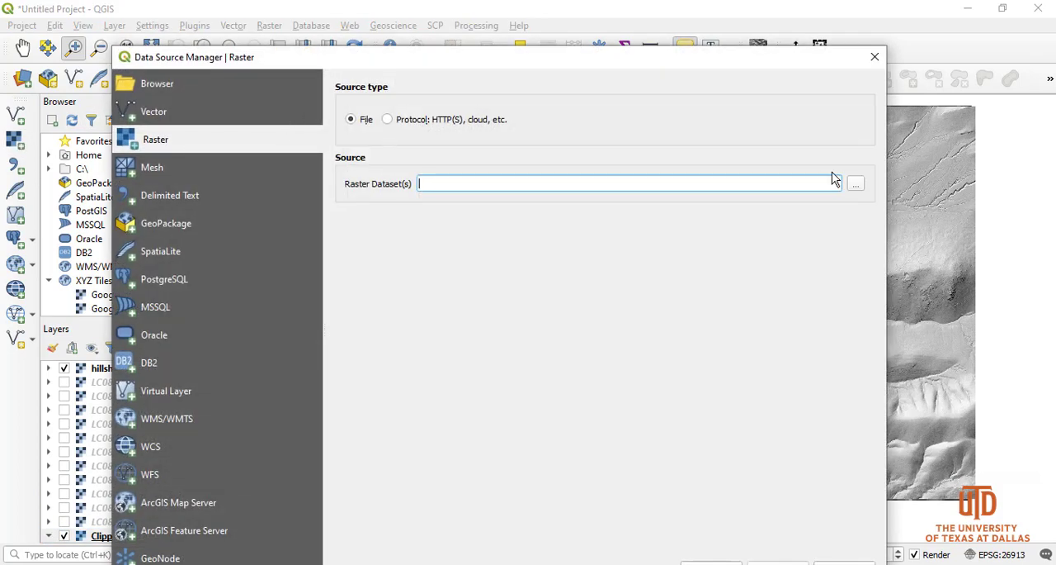
left_click(861, 186)
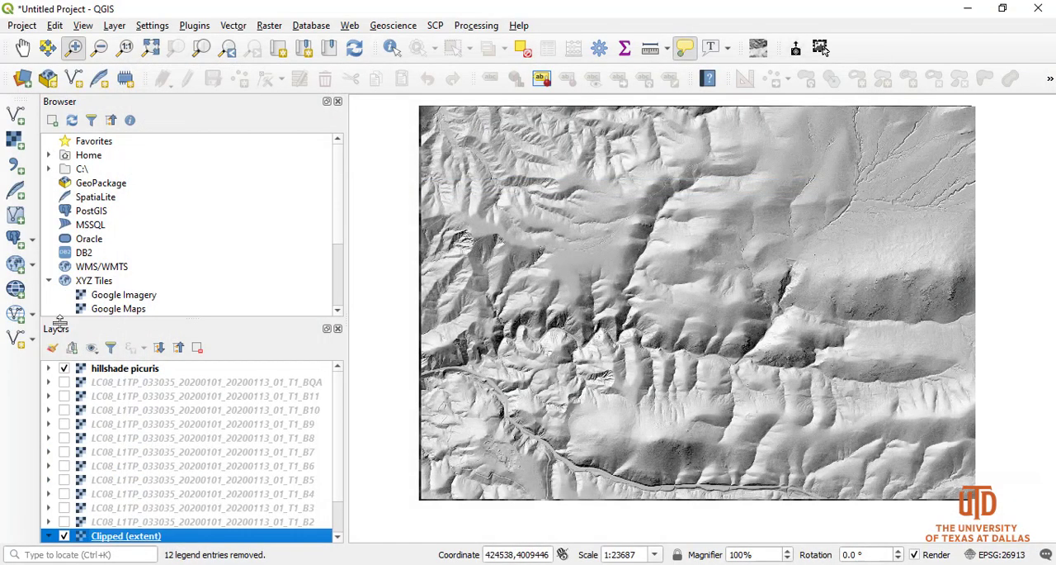
Remove all the original Landsat band layers, BQA and B11 through B1, and the Clipped (extent) layer, keeping only hillshade picuris
left_click(125, 384)
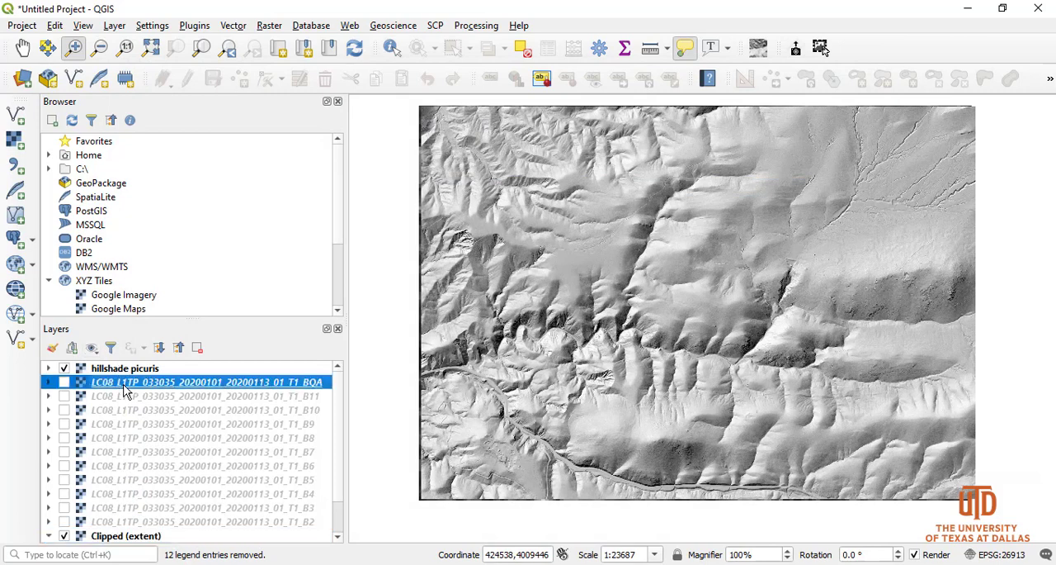
left_click(140, 536, "shift")
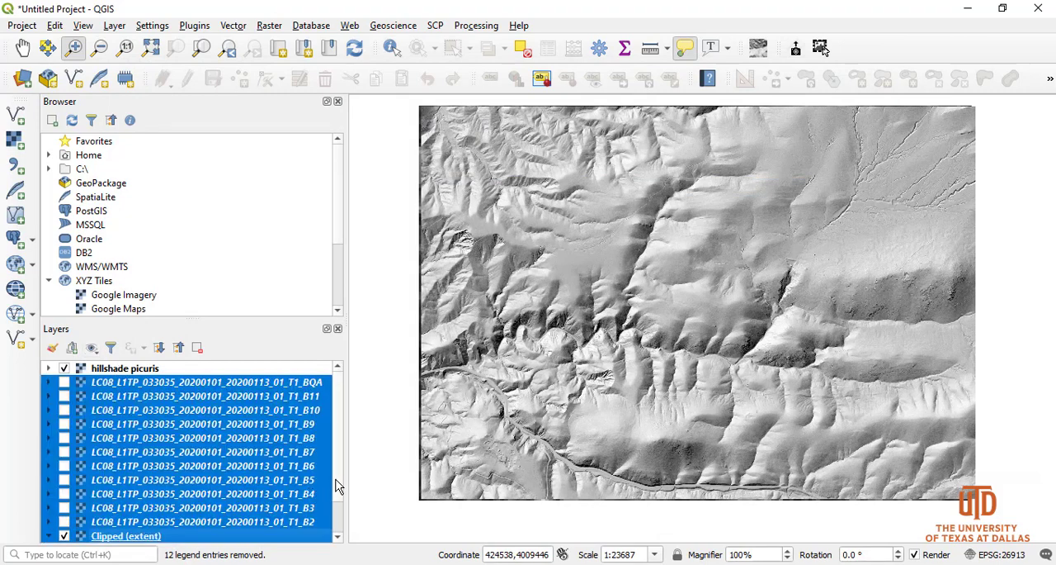
scroll(340, 519, "down", 1)
left_click(115, 537, "shift")
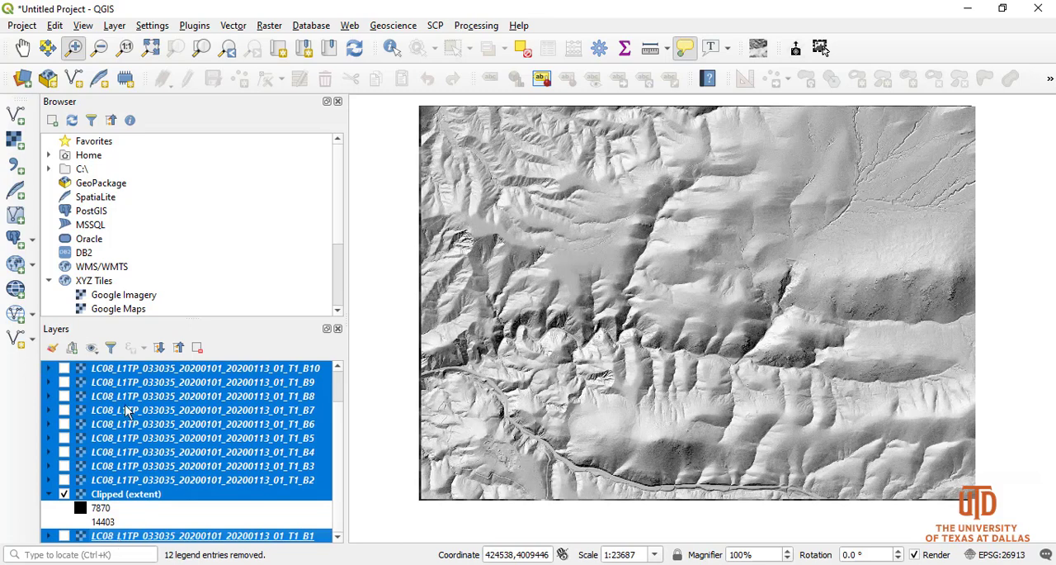
left_click(196, 346)
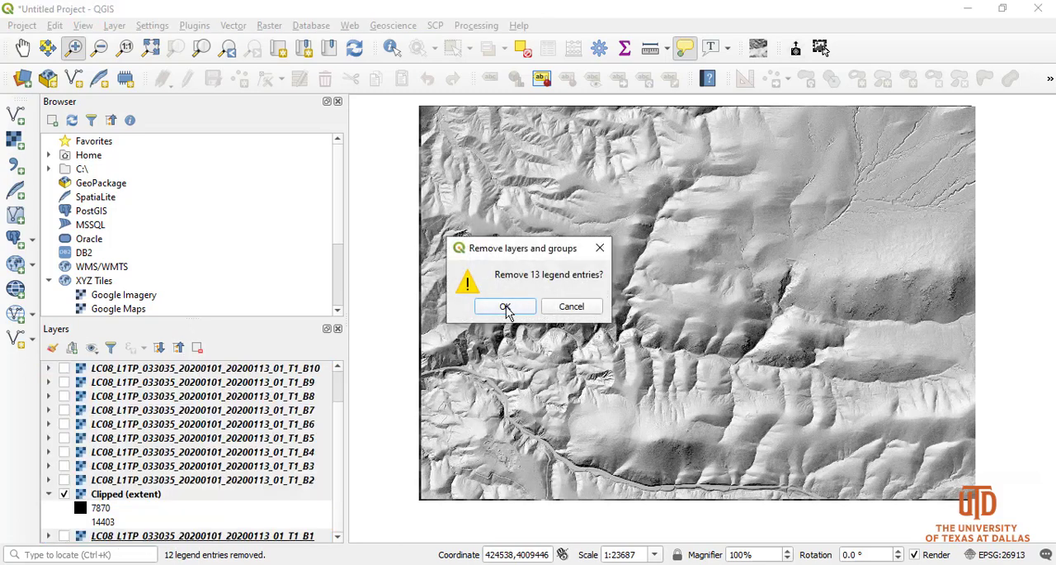
left_click(506, 306)
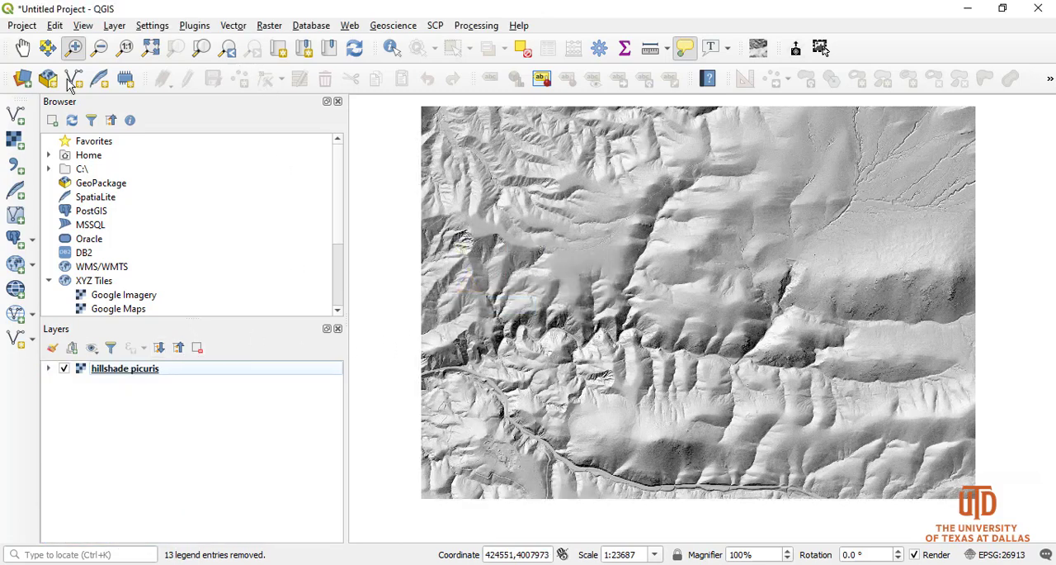
Choose the clipped rasters B1 through B11 from the Landsat8 folder as raster datasets, leaving out B1.tif.aux and BQA
left_click(15, 141)
left_click(862, 212)
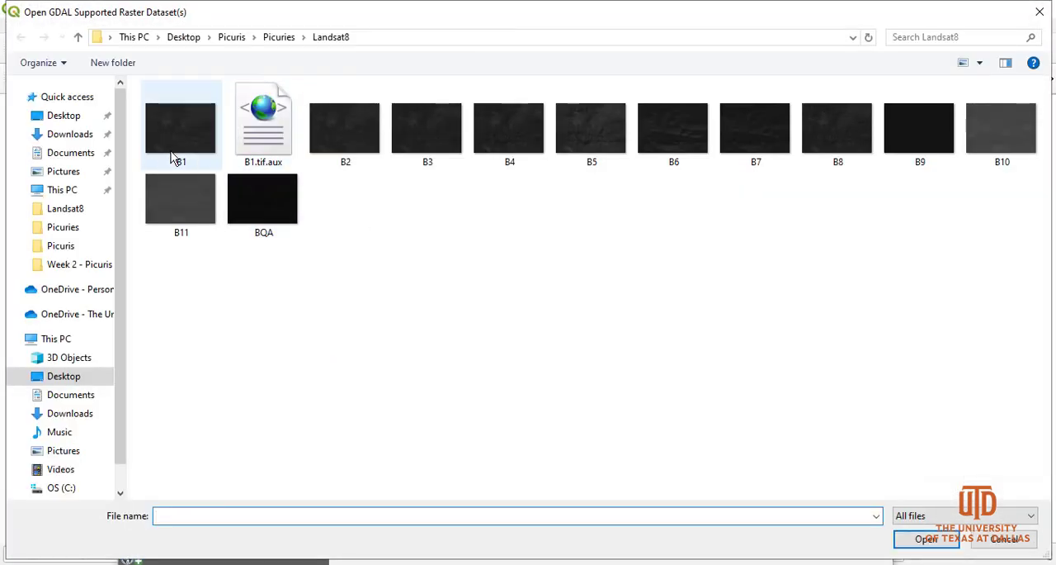
left_click(172, 148)
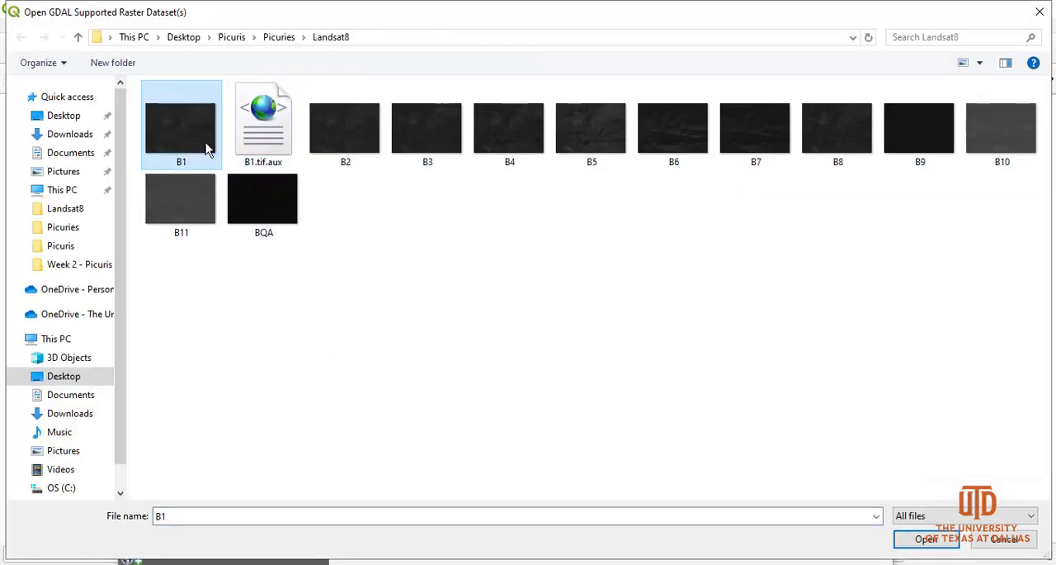
left_click(363, 142, "ctrl")
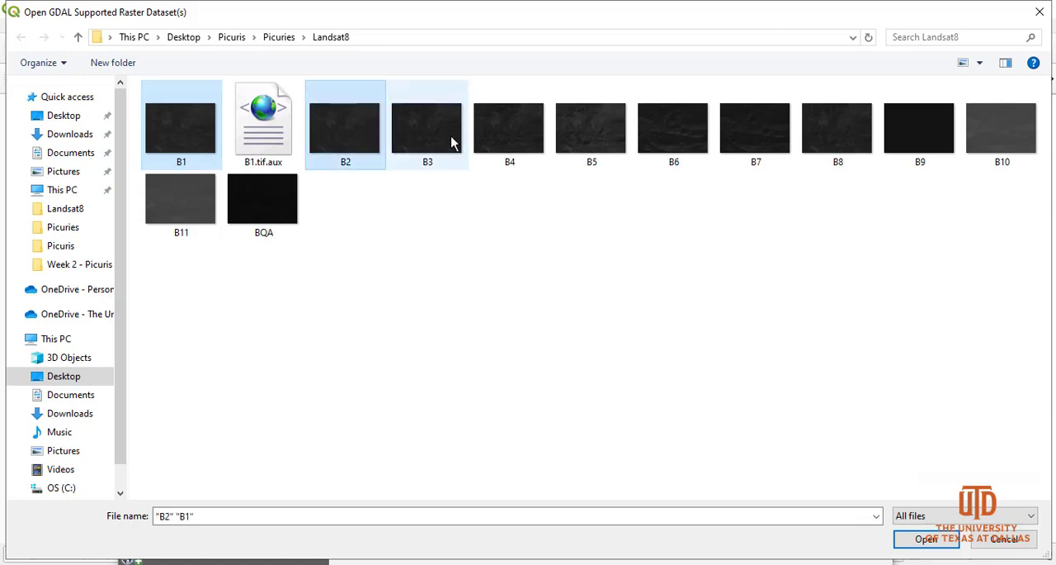
left_click(453, 142, "ctrl")
left_click(505, 145, "ctrl")
left_click(680, 149, "ctrl")
left_click(746, 146, "ctrl")
left_click(834, 142, "ctrl")
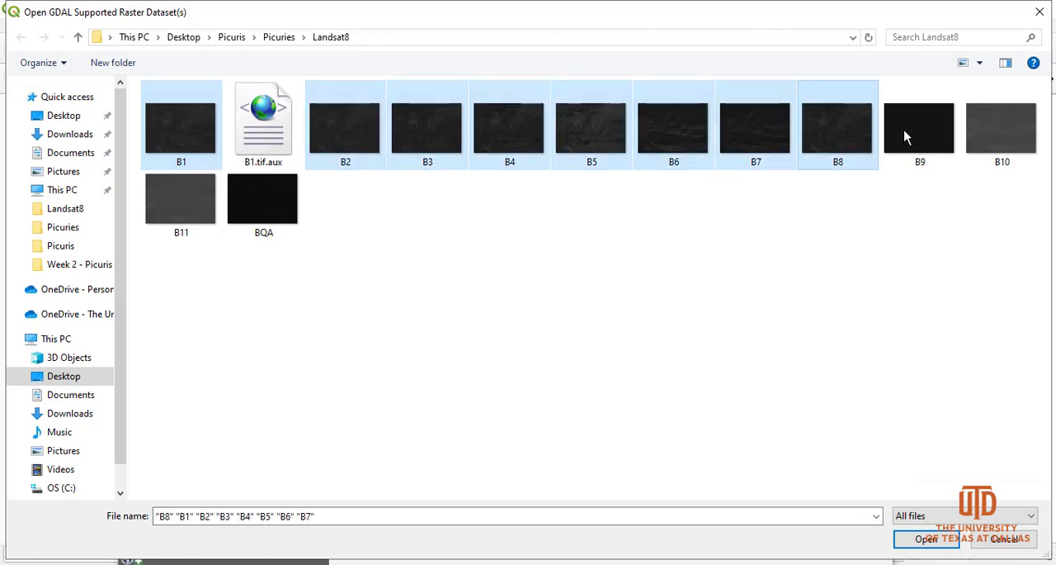
left_click(916, 141, "ctrl")
left_click(983, 142, "ctrl")
left_click(187, 208, "ctrl")
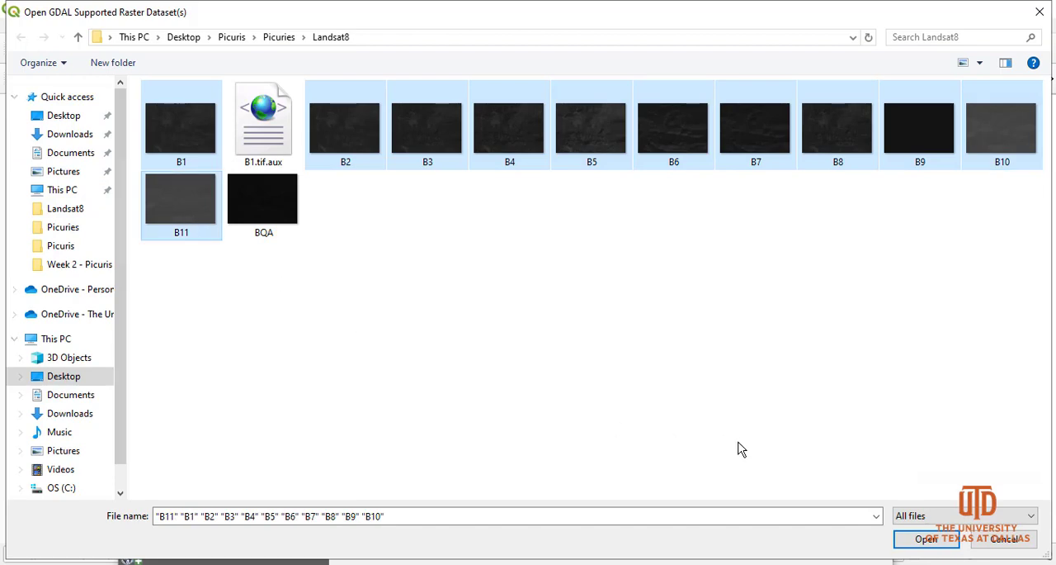
left_click(926, 538)
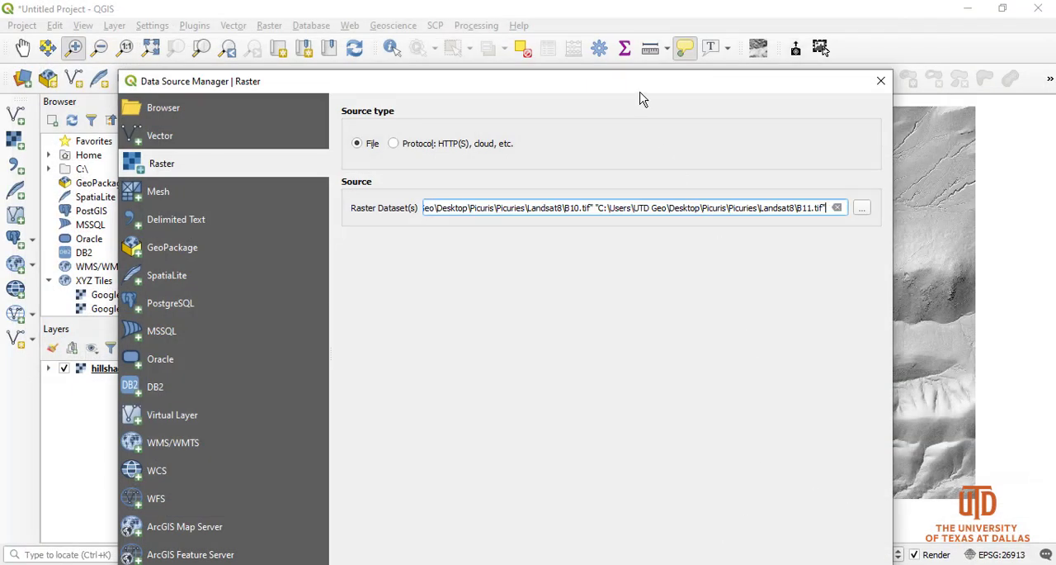
Add the chosen band rasters to the project and close the data source dialog
left_click_drag(638, 83, 641, 28)
left_click(784, 539)
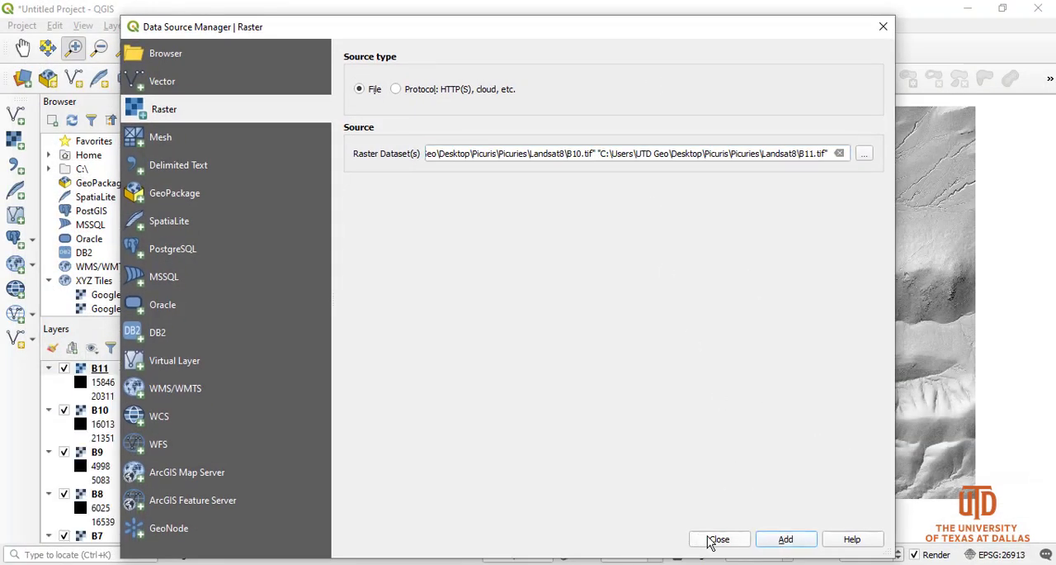
left_click(718, 539)
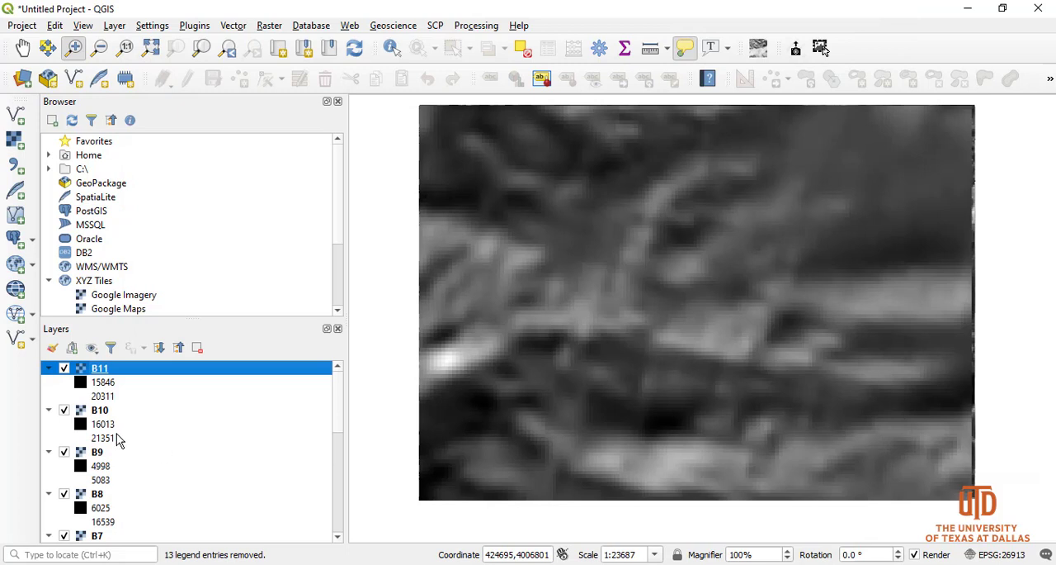
Collapse the legends of all the band layers from B11 down to B1
left_click(48, 368)
left_click(48, 382)
left_click(49, 396)
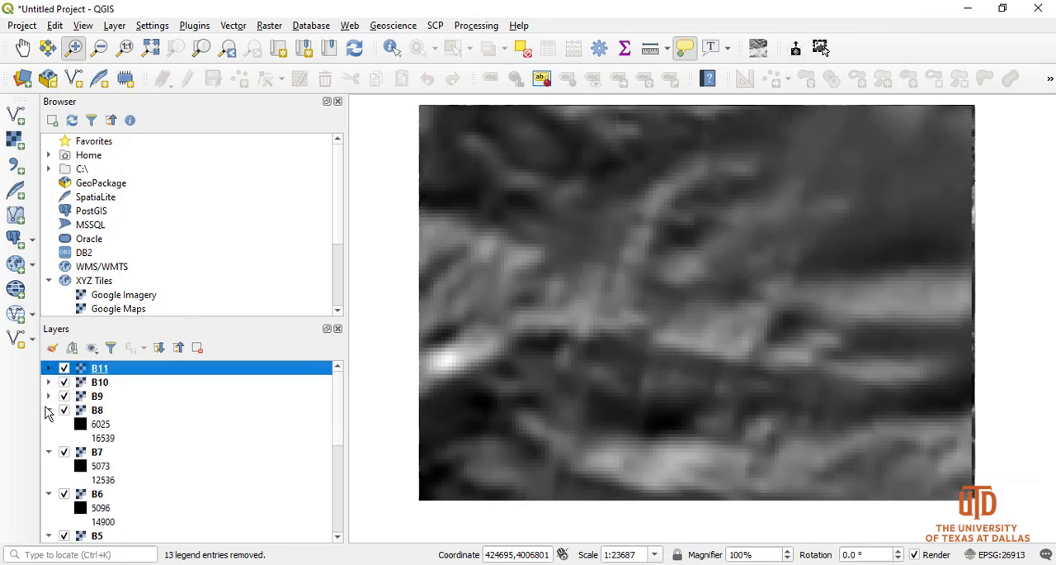
left_click(49, 410)
left_click(49, 425)
left_click(49, 439)
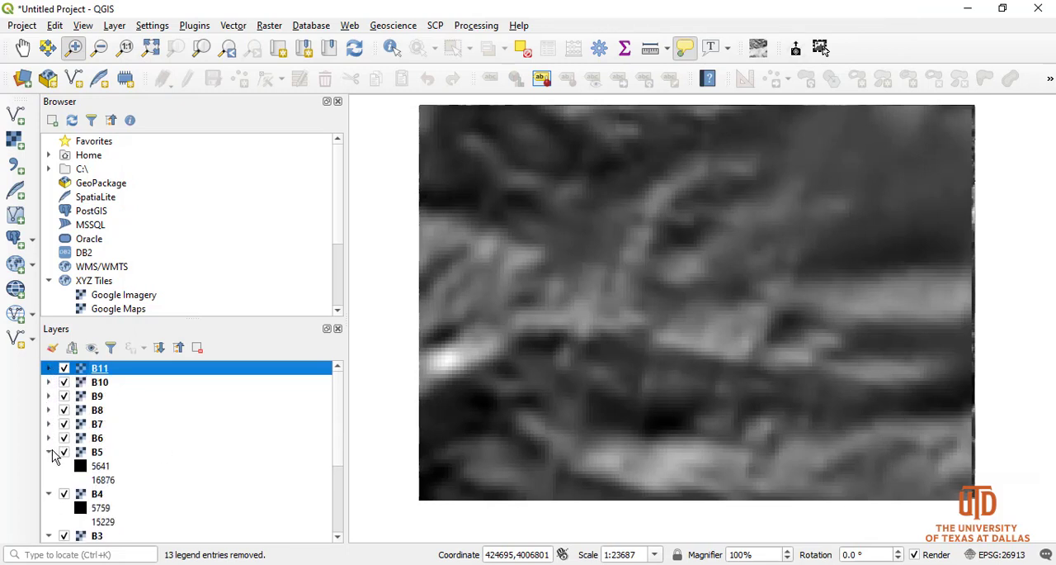
left_click(48, 453)
left_click(49, 466)
left_click(48, 479)
left_click(49, 493)
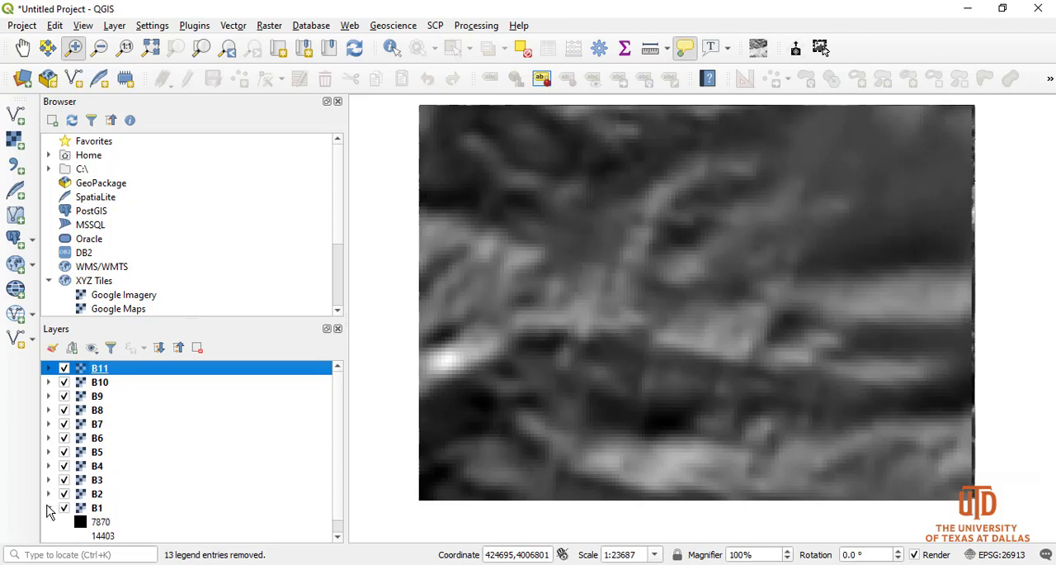
left_click(49, 508)
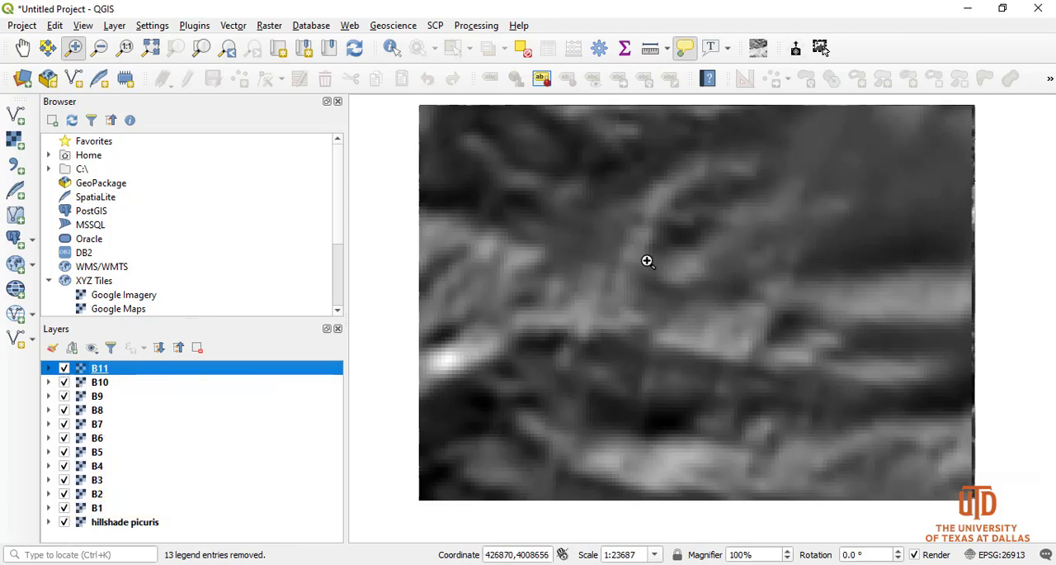
Hide the B11, B10 and B9 layers one by one, briefly showing B10 again to compare it with B9
left_click(64, 370)
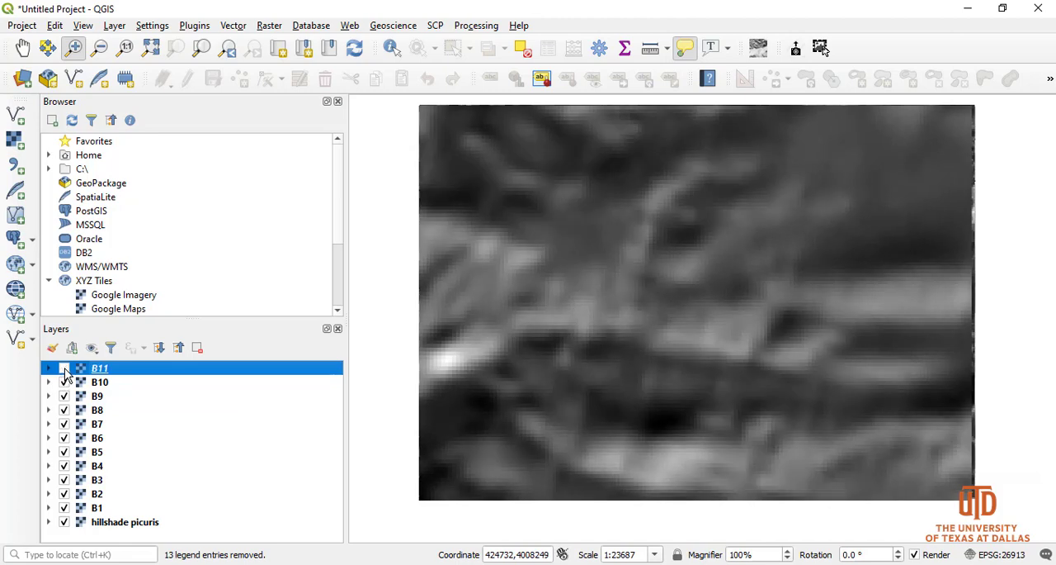
left_click(65, 382)
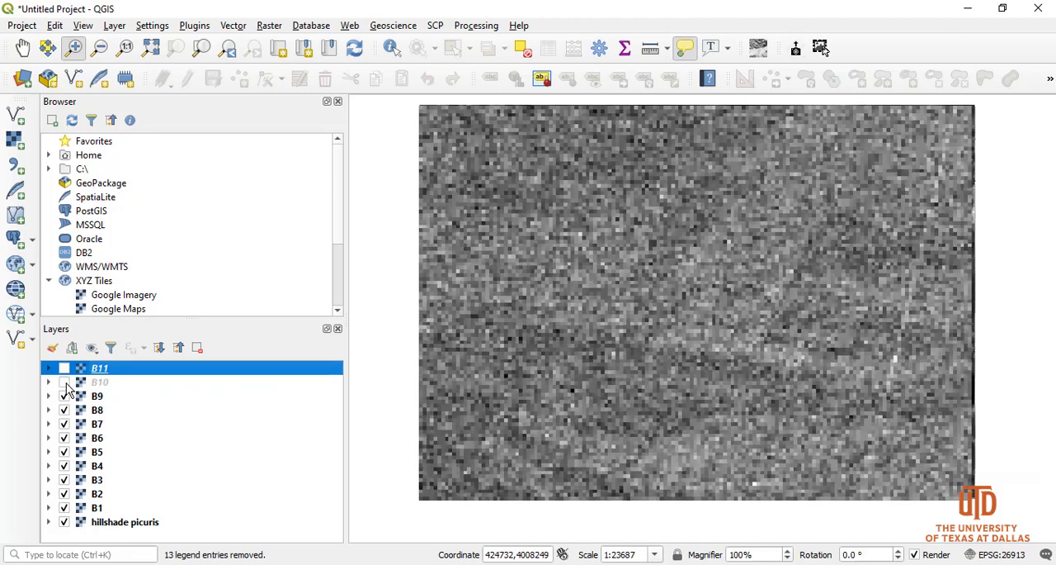
left_click(64, 382)
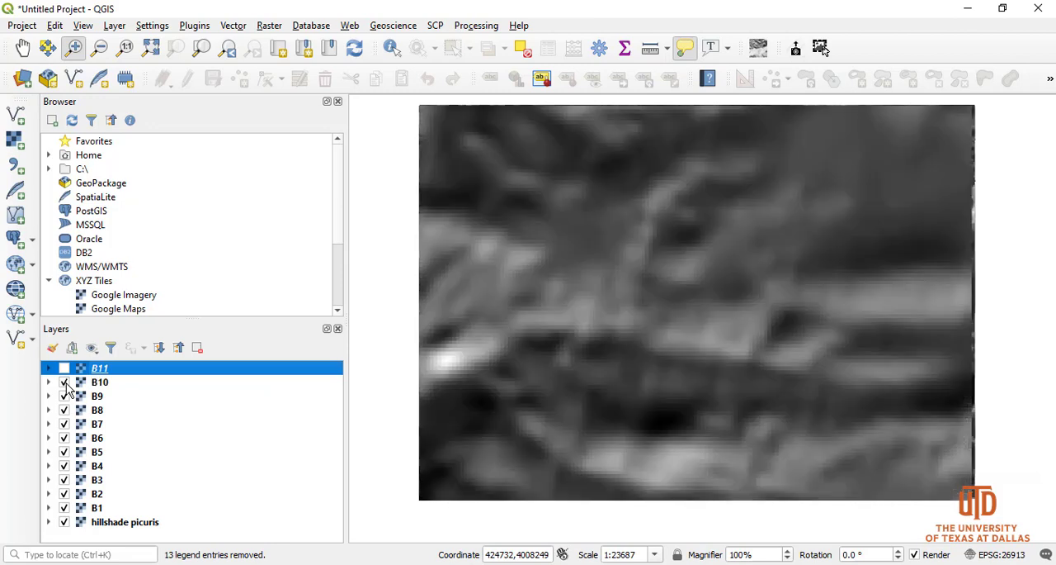
left_click(65, 382)
left_click(64, 397)
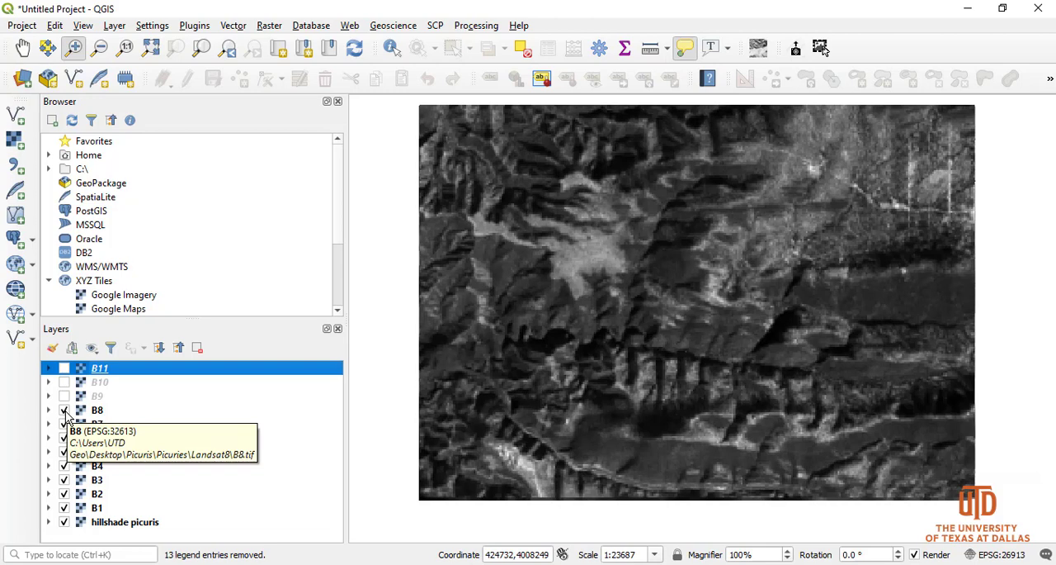
Hide the B8, B7, B6 and B5 layers in turn to inspect the bands beneath, and make B8 visible again
left_click(64, 410)
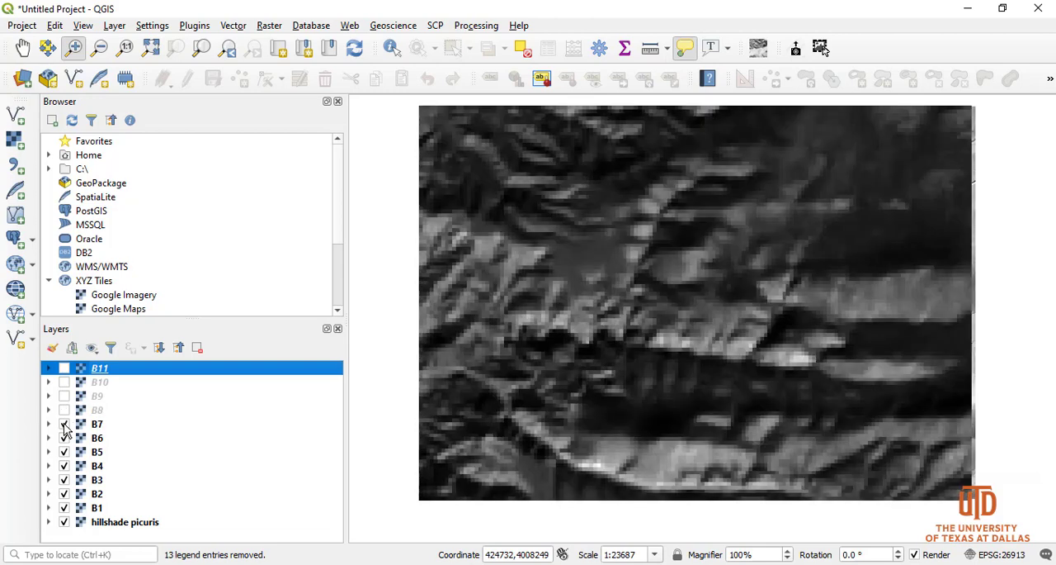
left_click(65, 424)
left_click(64, 438)
left_click(64, 453)
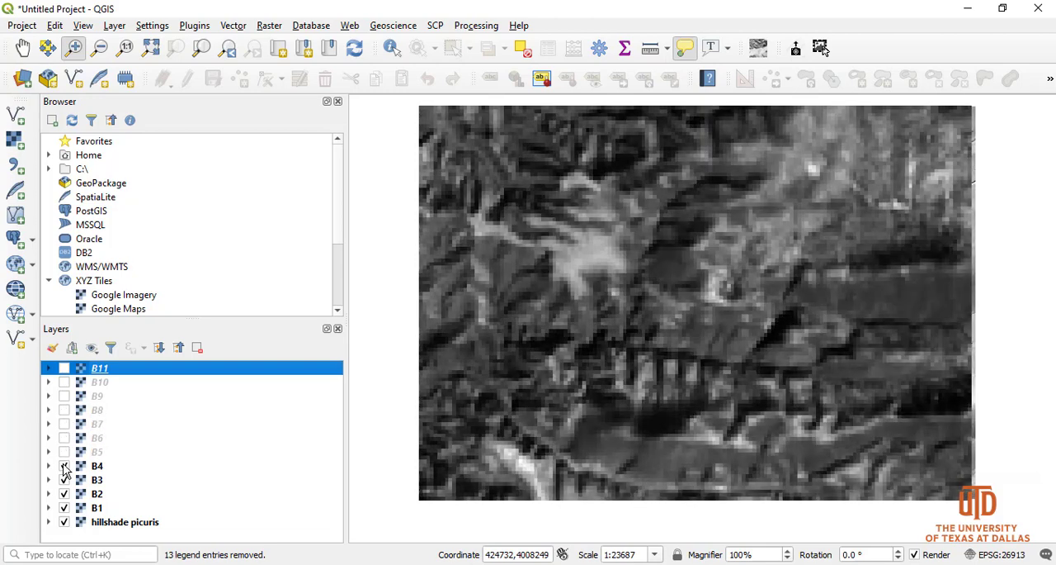
left_click(65, 410)
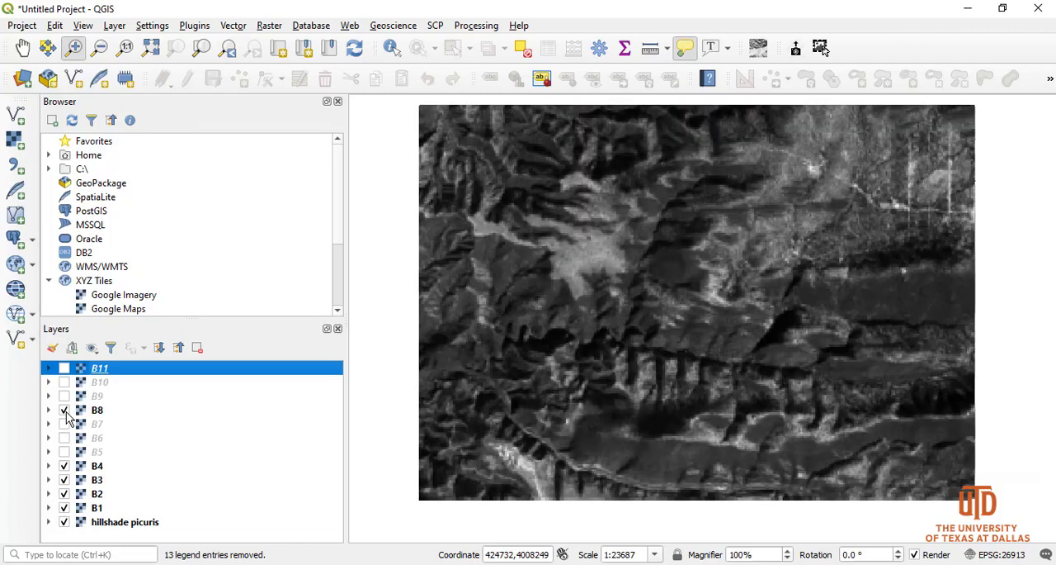